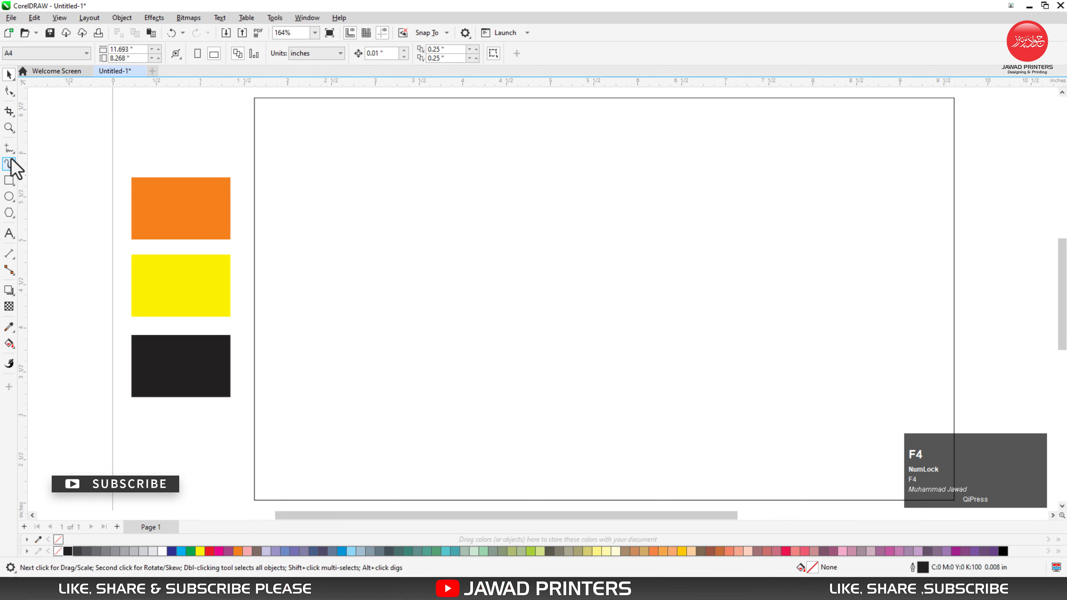
# Step: Draw a horizontal line about 8.14 in long across the rectangle and align it with the rectangle's vertical centre
pyautogui.click(10, 164)
pyautogui.click(243, 292)
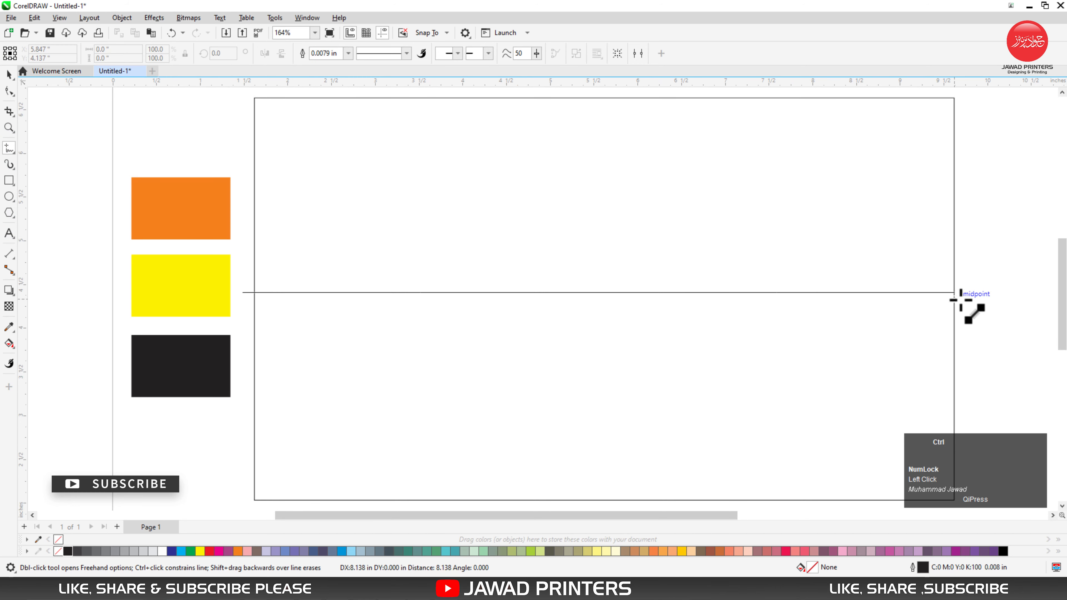
pyautogui.click(954, 293)
pyautogui.press('space')
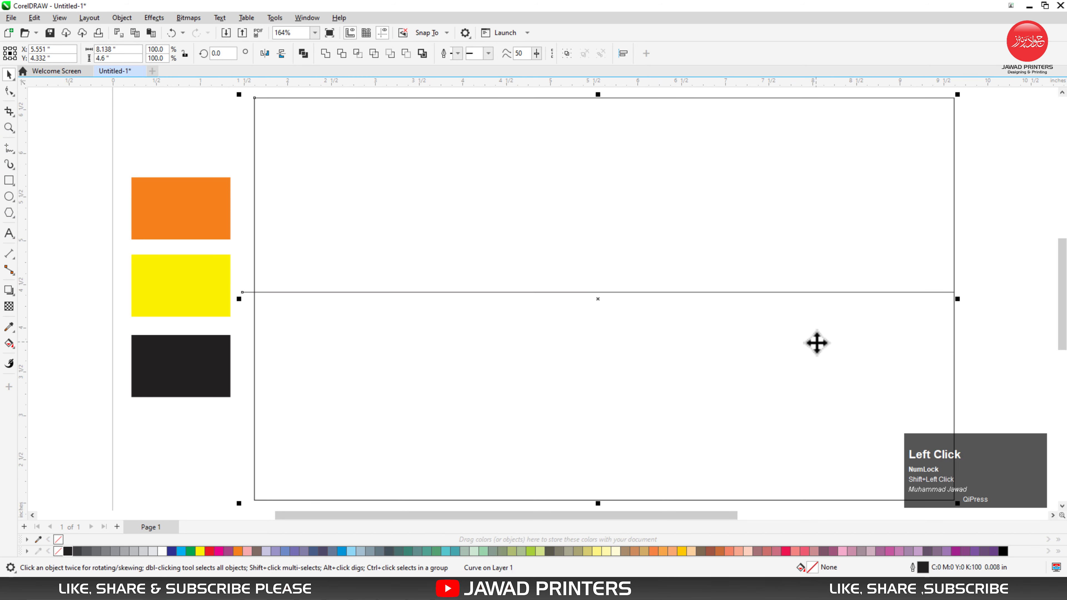
pyautogui.press('e')
pyautogui.click(1022, 216)
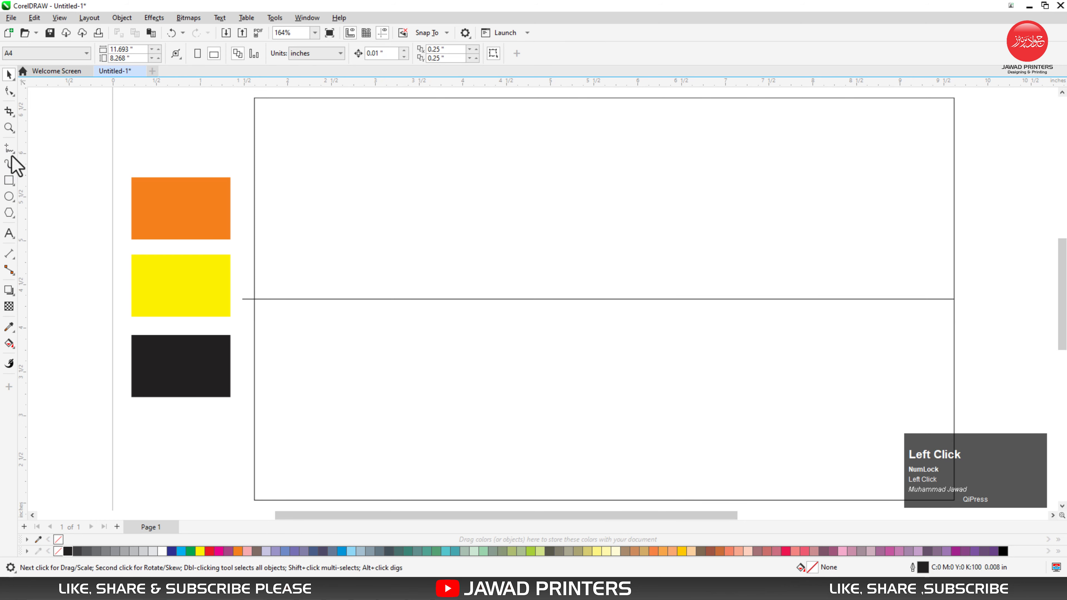
# Step: Draw a 3-point curve about 2.3 in tall from the rectangle's upper edge to the centre line, bulging about 0.87 in to the right
pyautogui.click(15, 146)
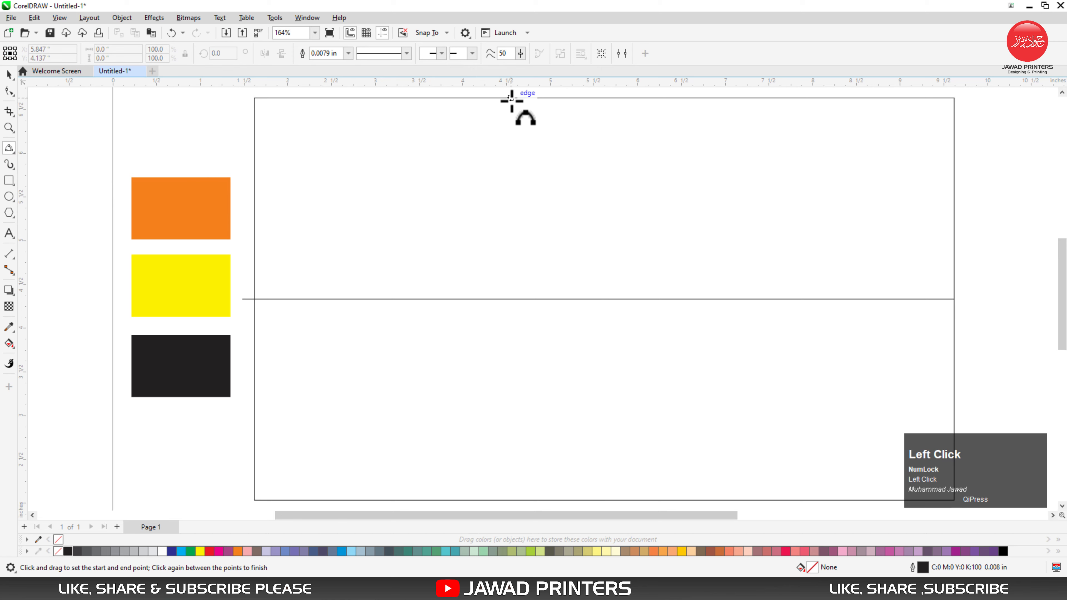
pyautogui.moveTo(511, 100); pyautogui.dragTo(511, 289)
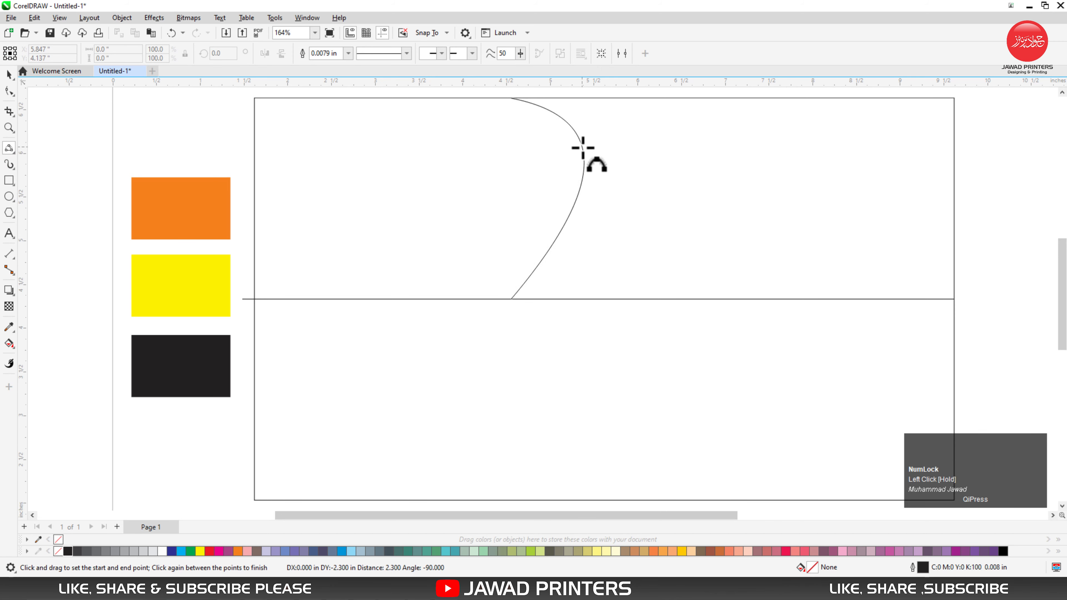
pyautogui.click(584, 147)
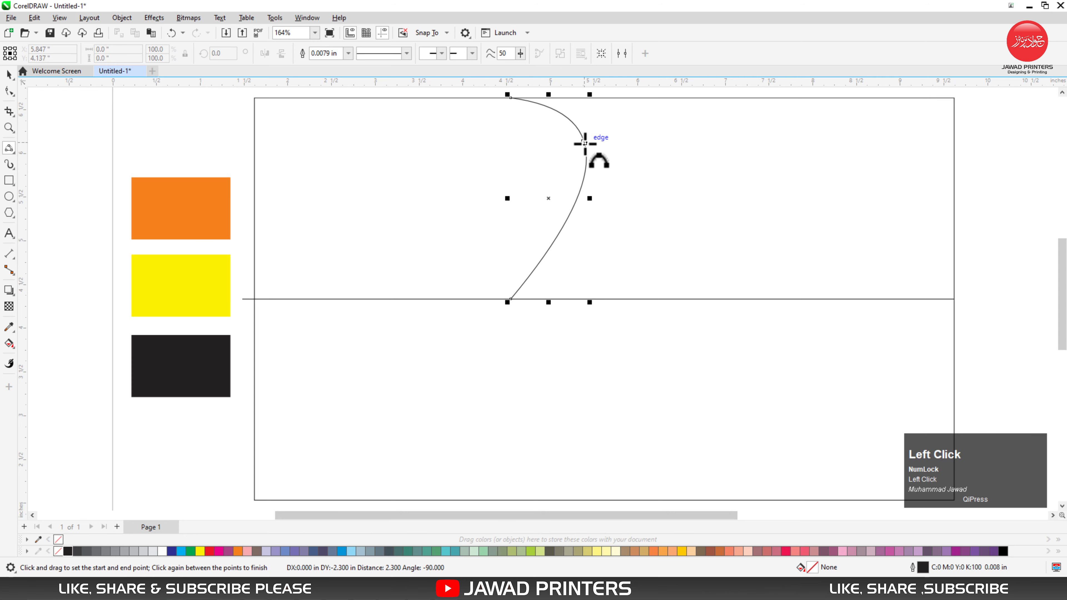
pyautogui.click(10, 79)
pyautogui.click(85, 129)
# Step: Draw a straight freehand line from the curve's lower end to the rectangle's bottom edge, about 3.36 in long
pyautogui.click(9, 149)
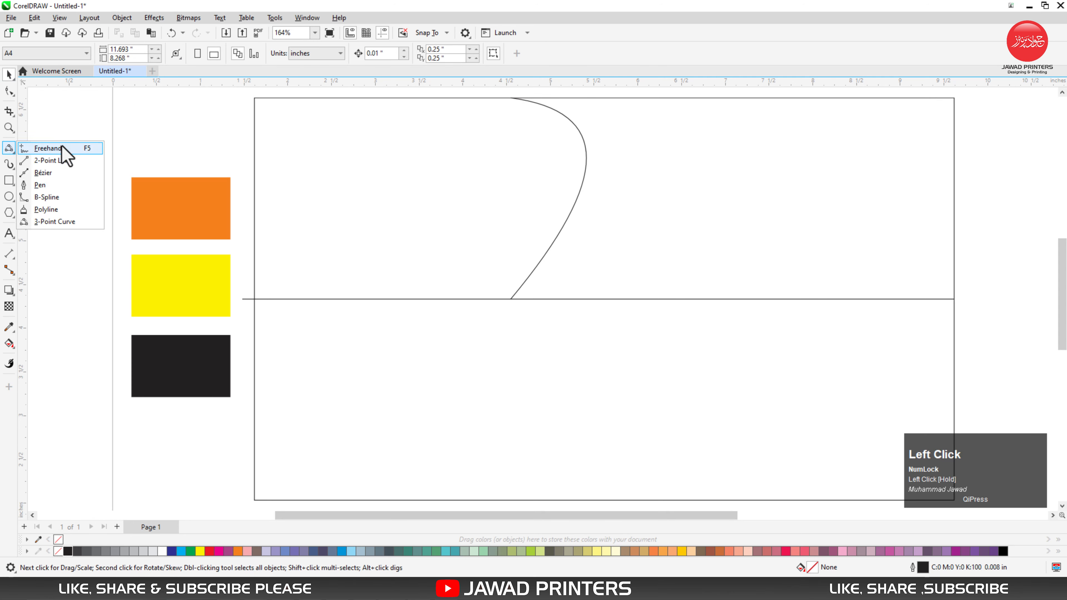
pyautogui.click(62, 146)
pyautogui.click(517, 310)
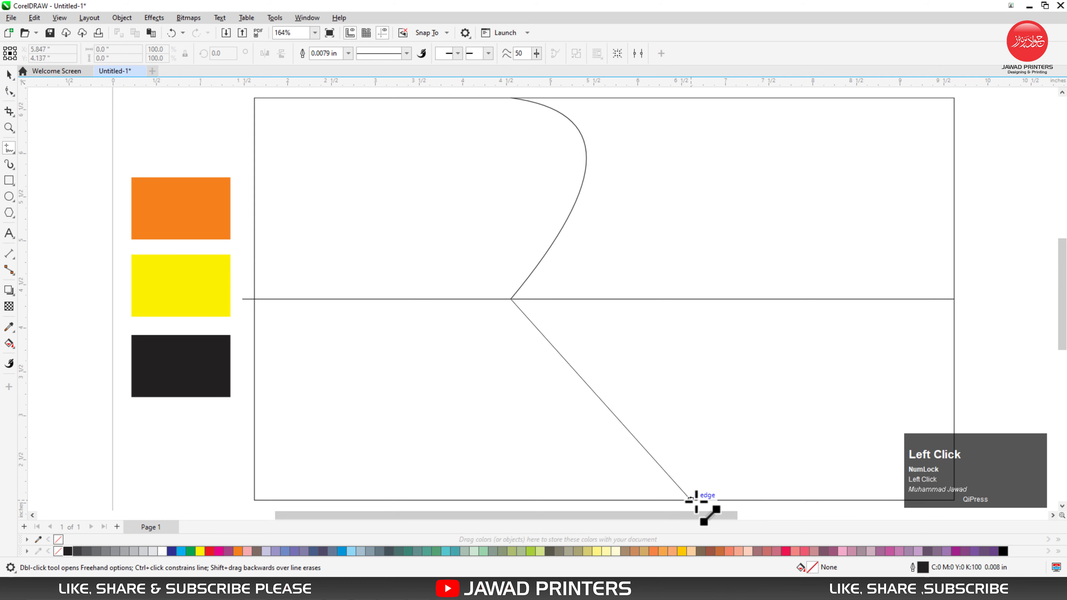
pyautogui.click(723, 501)
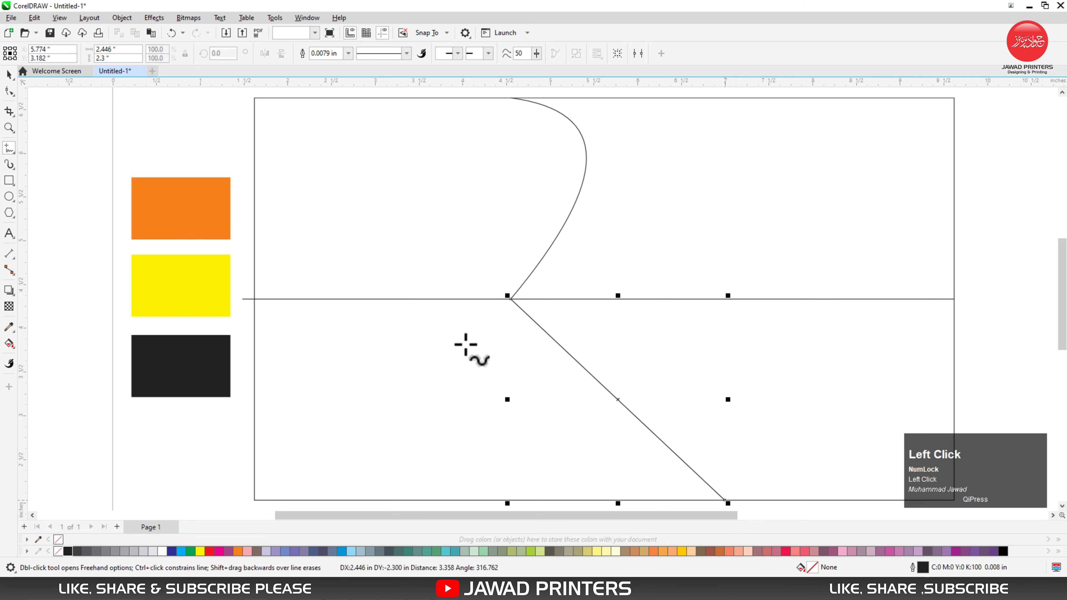
pyautogui.click(46, 132)
# Step: Draw a second straight line, about 1.86 in wide and 4.05 in tall, from the curve's outer bulge to the rectangle's bottom edge
pyautogui.press('space')
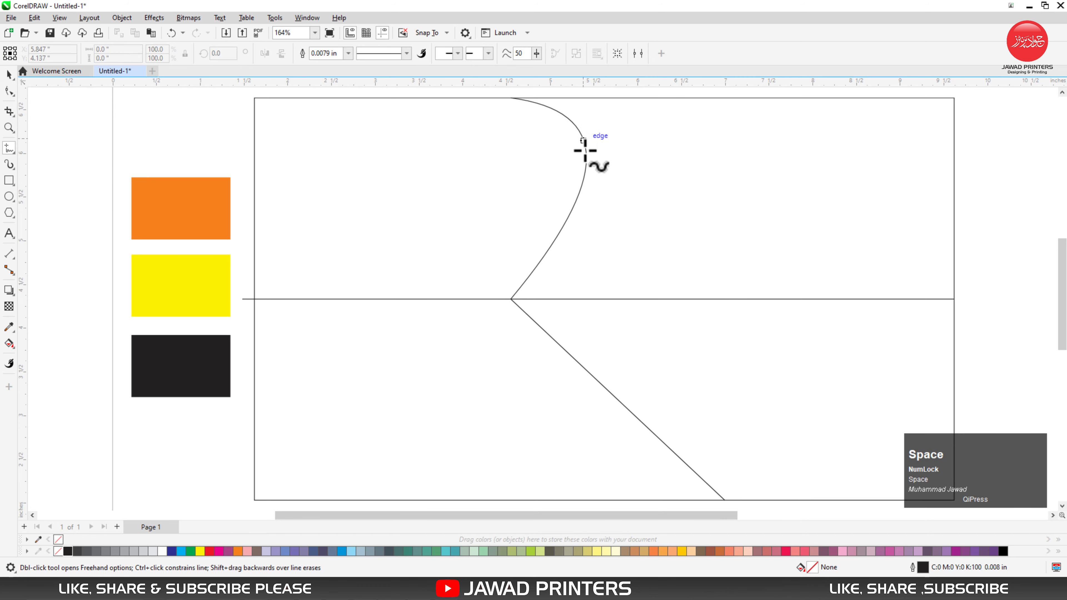
pyautogui.click(585, 143)
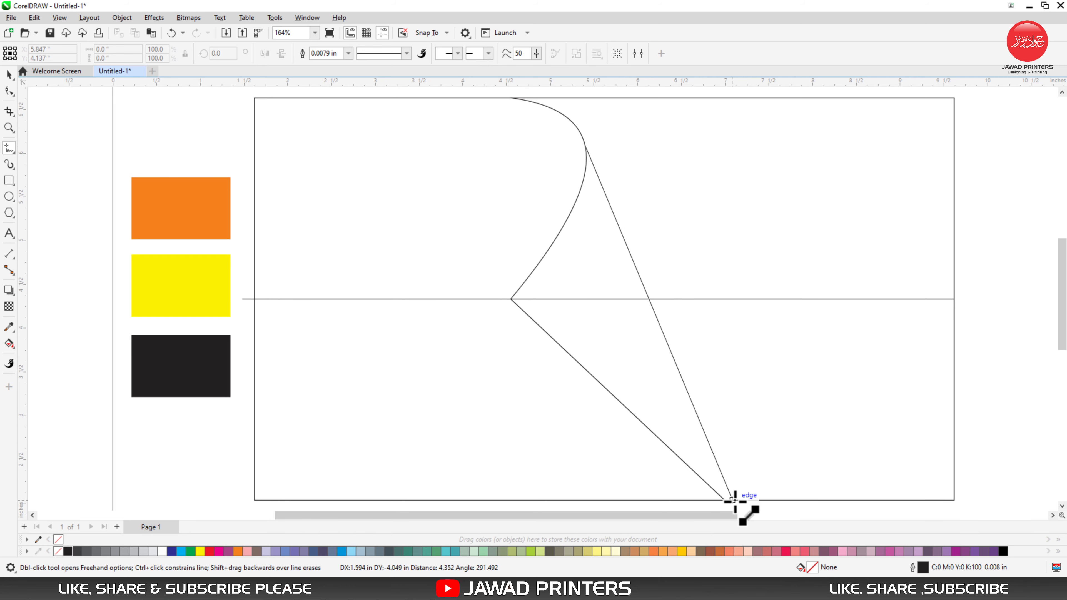
pyautogui.click(747, 501)
pyautogui.click(7, 78)
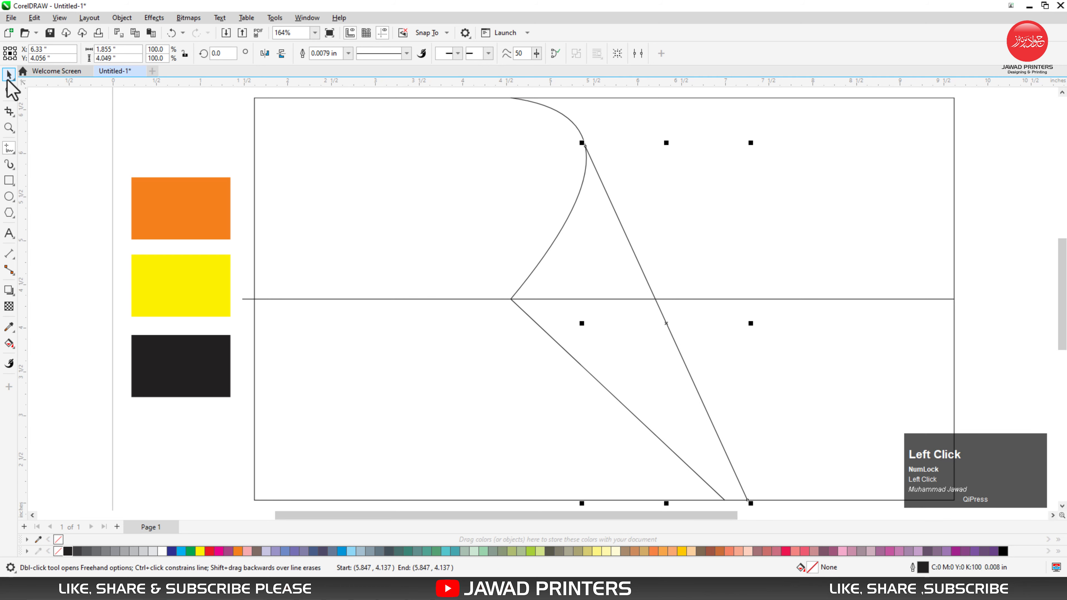
pyautogui.click(534, 428)
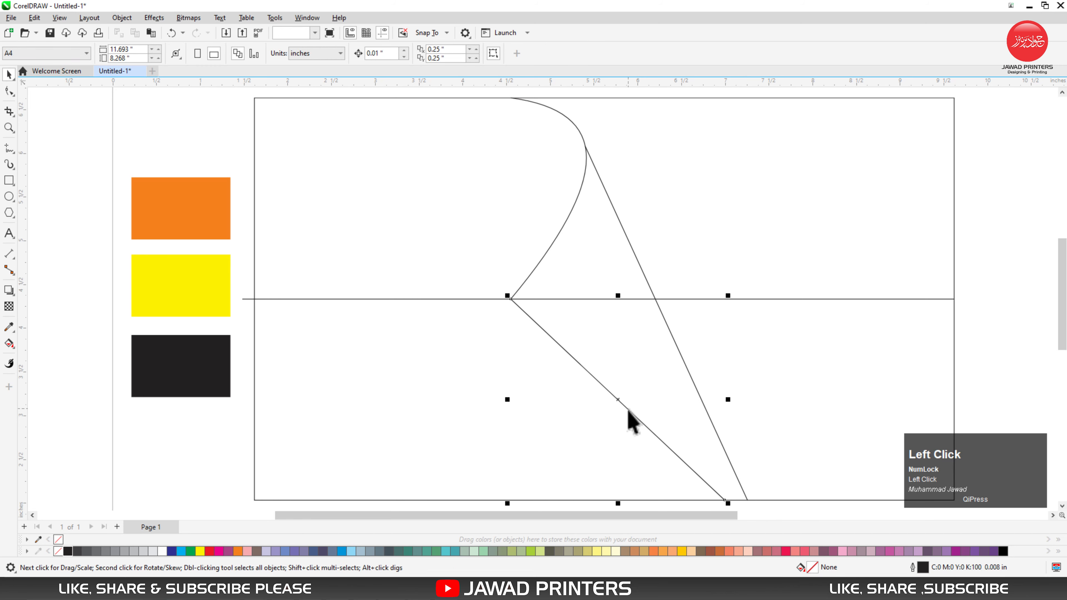
# Step: Move the lower node of the first diagonal line onto the bottom end of the second line
pyautogui.click(699, 477)
pyautogui.doubleClick(720, 497)
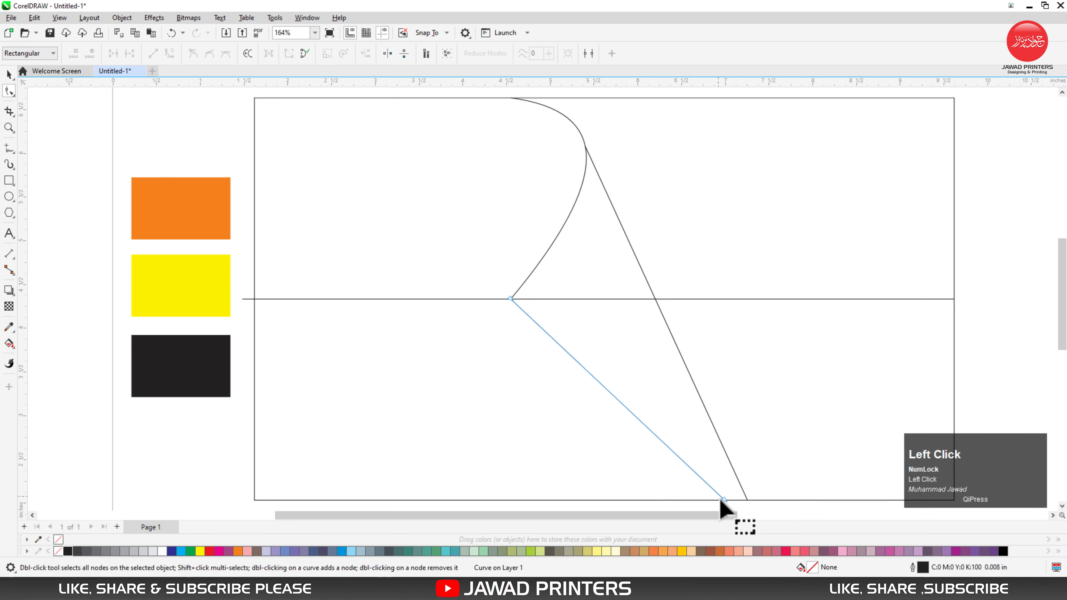
pyautogui.moveTo(728, 502); pyautogui.dragTo(747, 500)
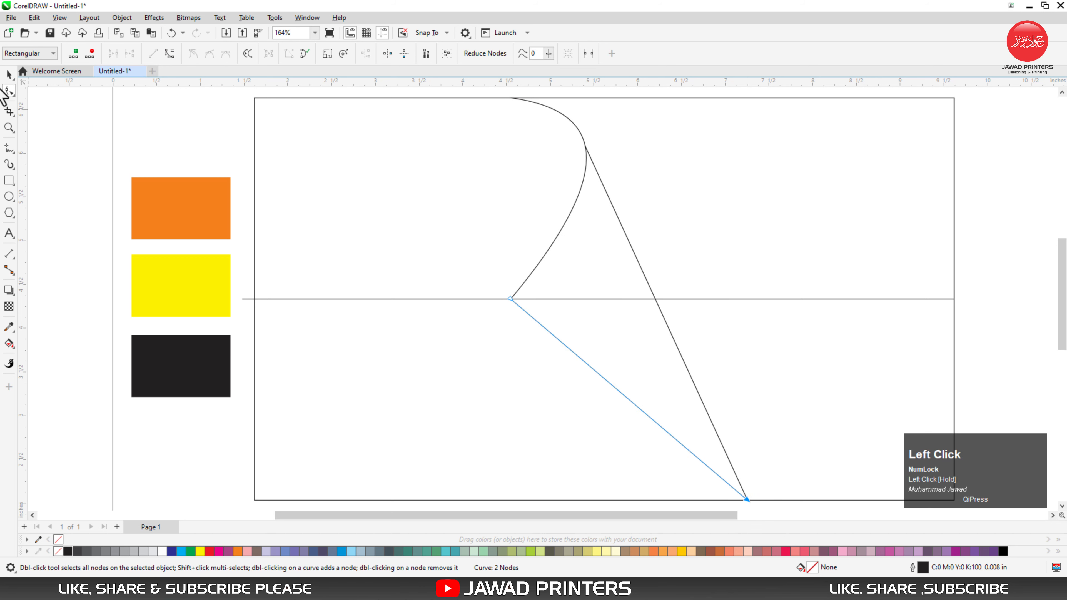
# Step: Move the upper node of the steep diagonal line slightly up along the curve so the line meets it smoothly
pyautogui.click(593, 161)
pyautogui.press('F2')
pyautogui.moveTo(576, 132); pyautogui.dragTo(604, 168)
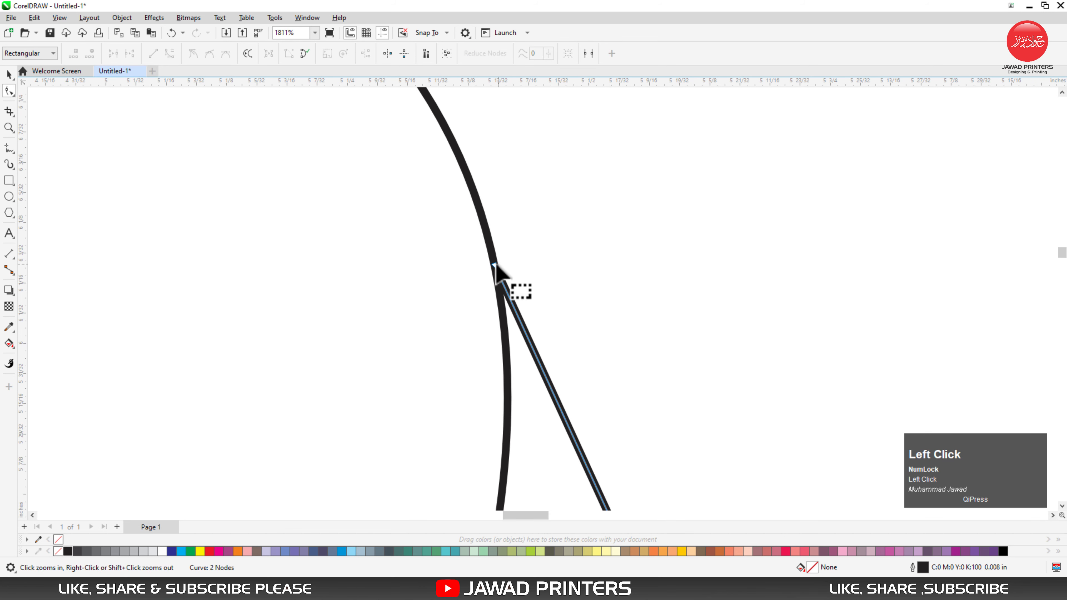
pyautogui.moveTo(495, 265); pyautogui.dragTo(474, 199)
pyautogui.press('space')
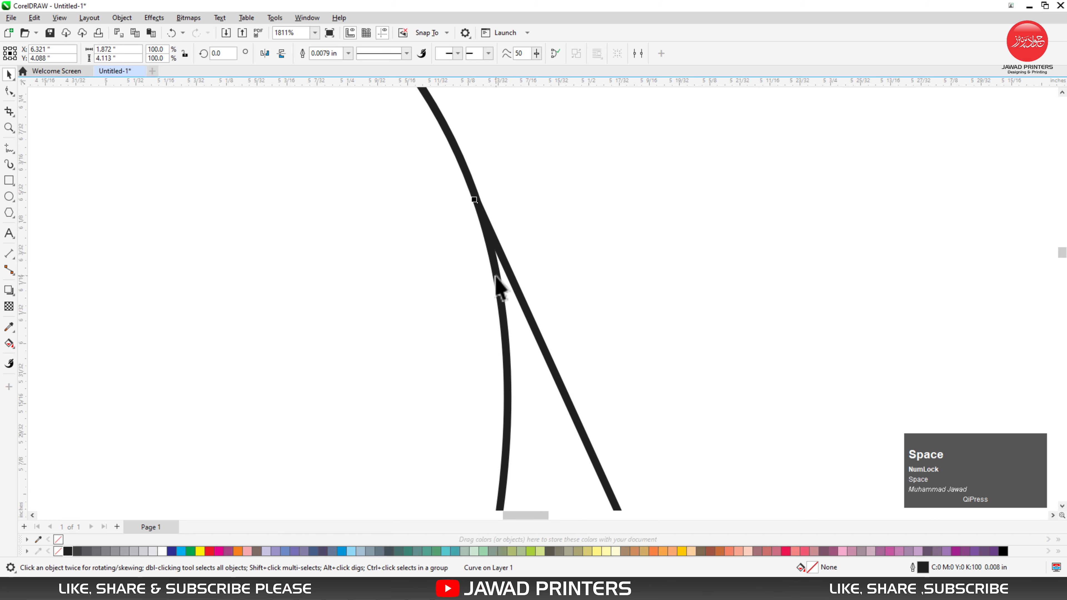
pyautogui.press('F4')
pyautogui.click(323, 237)
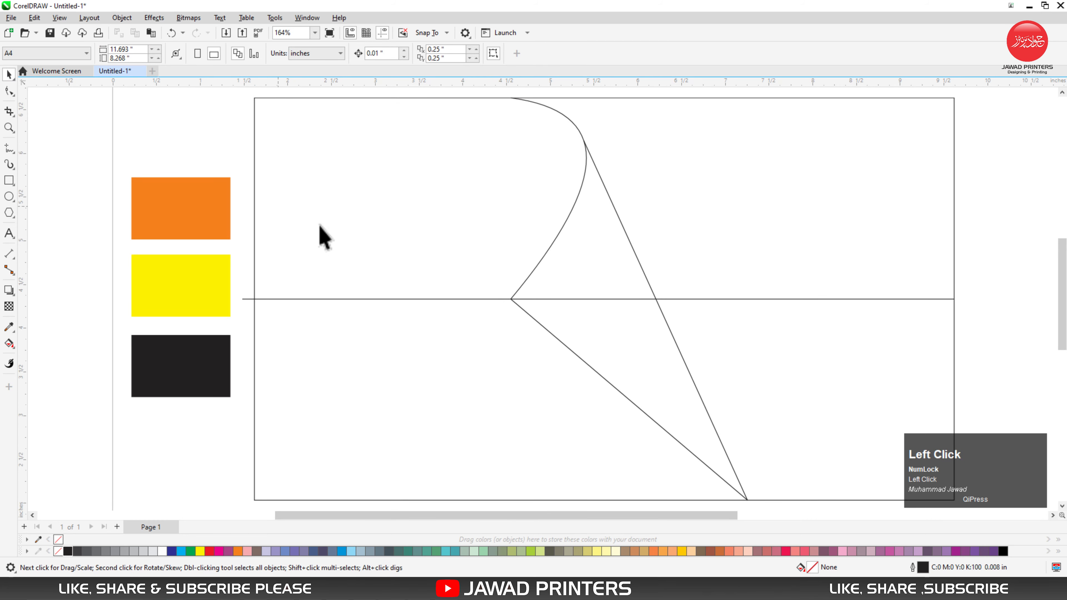
# Step: Delete the horizontal centre line
pyautogui.click(365, 299)
pyautogui.click(348, 299)
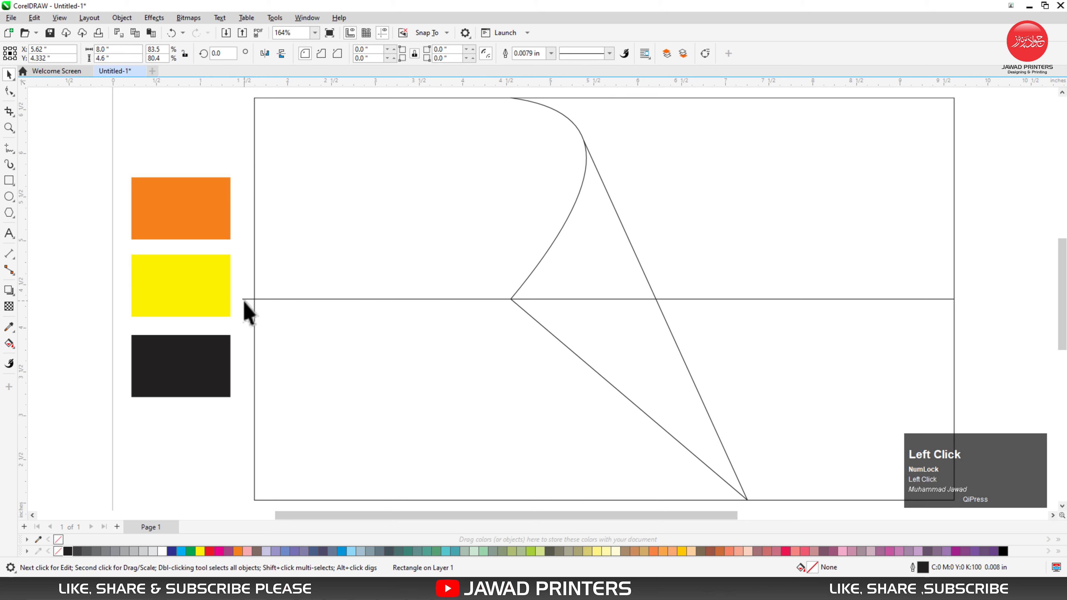
pyautogui.click(244, 301)
pyautogui.click(245, 300)
pyautogui.press('Delete')
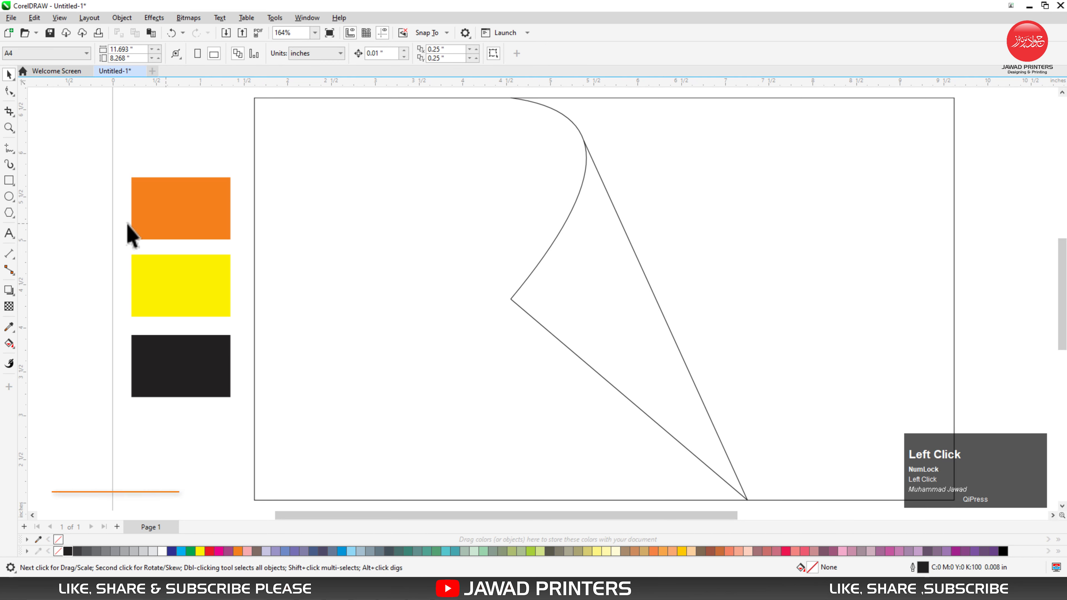
# Step: Fill the right, middle and left regions of the rectangle with yellow as separate shapes using Smart Fill
pyautogui.click(7, 344)
pyautogui.click(40, 363)
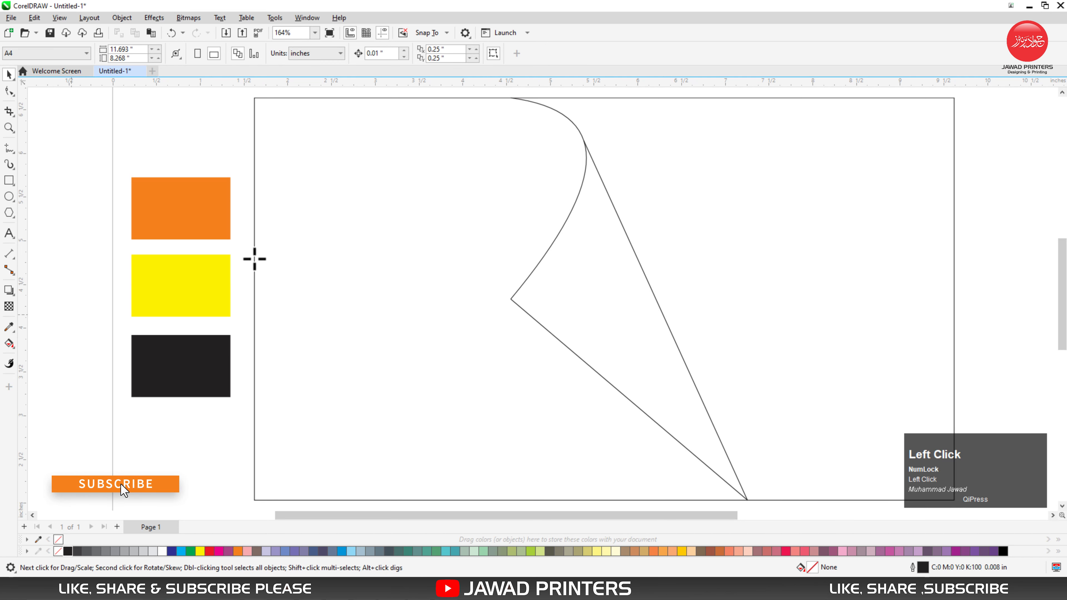
pyautogui.click(712, 268)
pyautogui.click(572, 289)
pyautogui.click(329, 245)
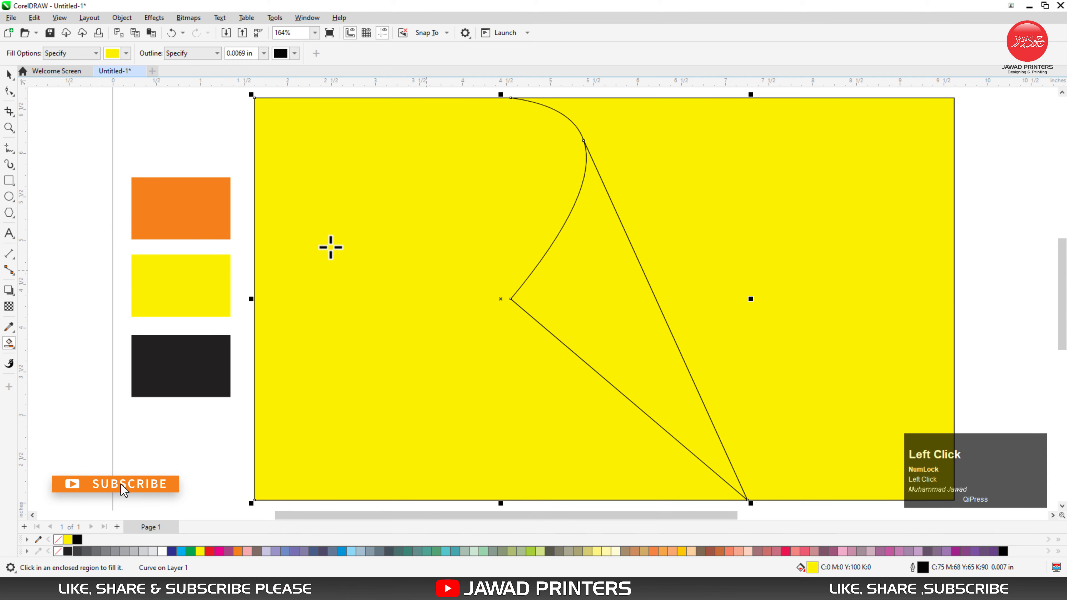
pyautogui.click(9, 74)
pyautogui.click(61, 115)
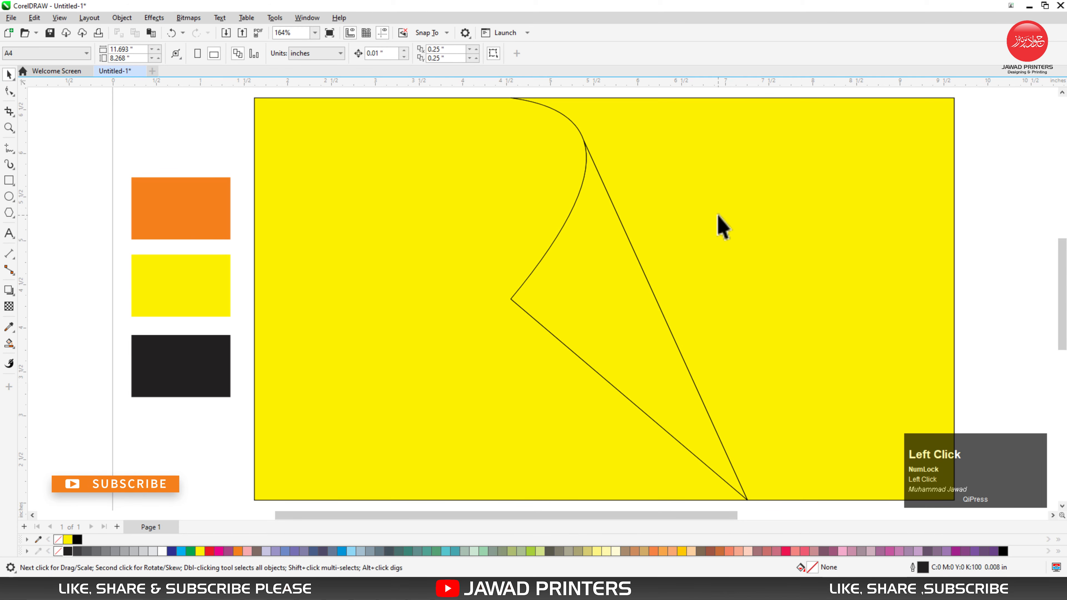
pyautogui.moveTo(719, 197); pyautogui.dragTo(736, 210)
pyautogui.hotkey('ctrl', 'z')
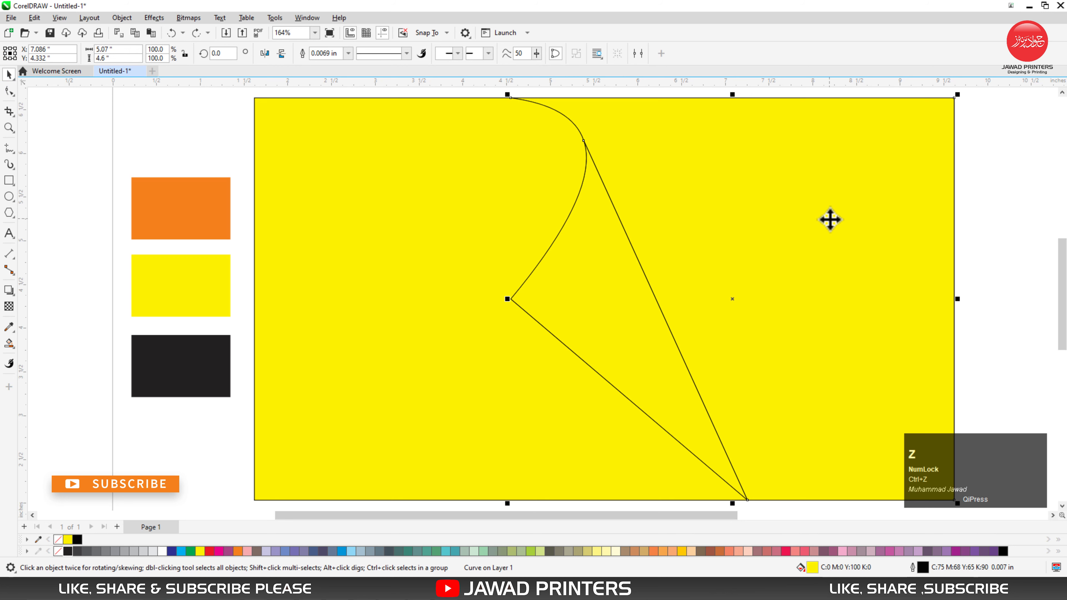
pyautogui.keyDown('alt'); pyautogui.click(830, 219); pyautogui.keyUp('alt')
pyautogui.press('Delete')
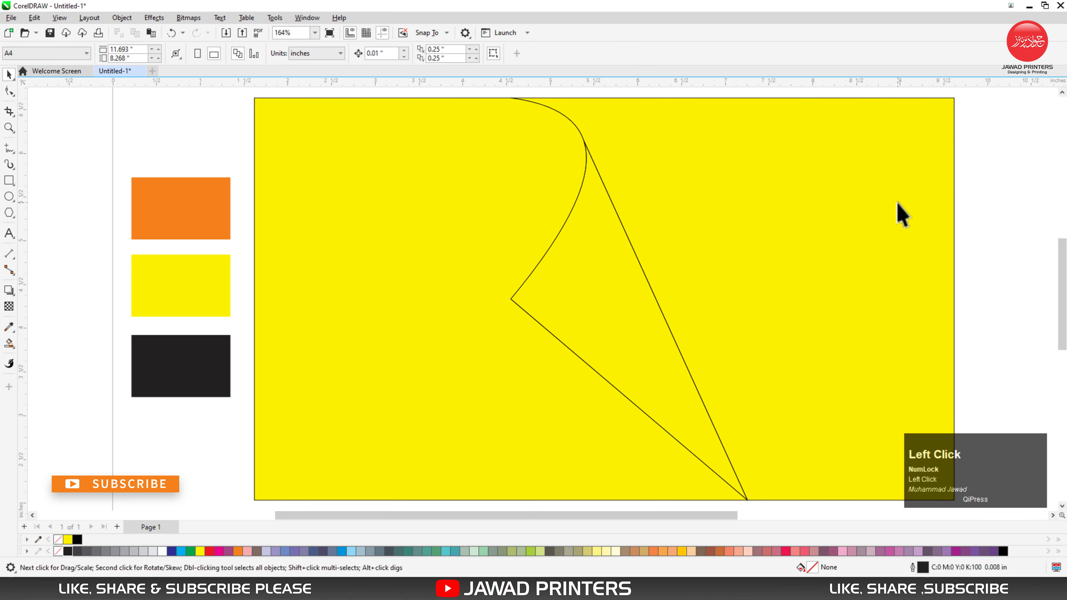
# Step: Sample the black swatch with the colour eyedropper and apply it to the left region
pyautogui.click(559, 236)
pyautogui.click(9, 326)
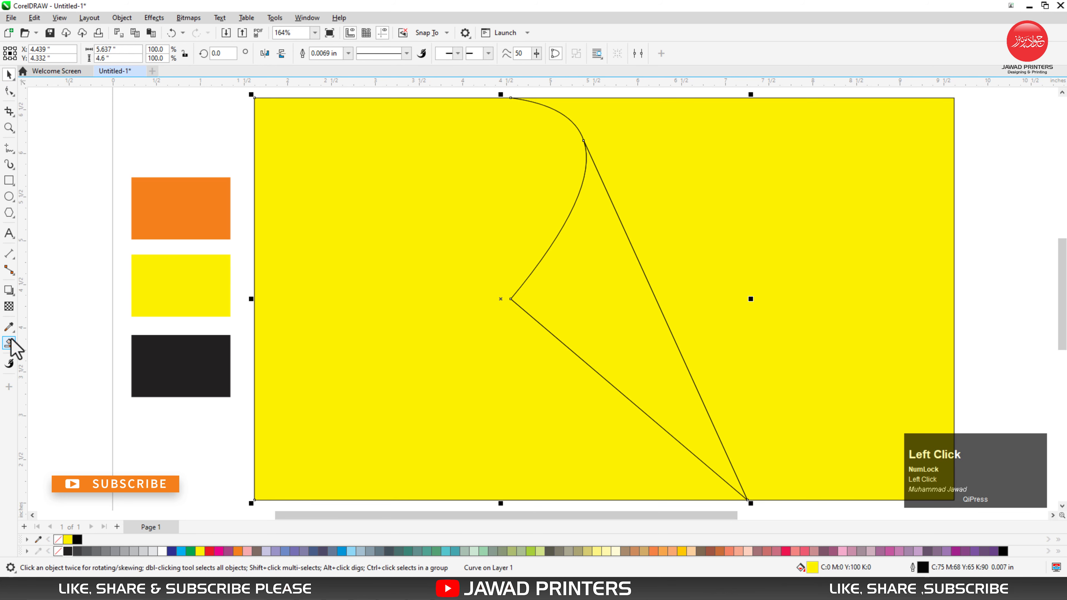
pyautogui.click(167, 358)
pyautogui.click(340, 365)
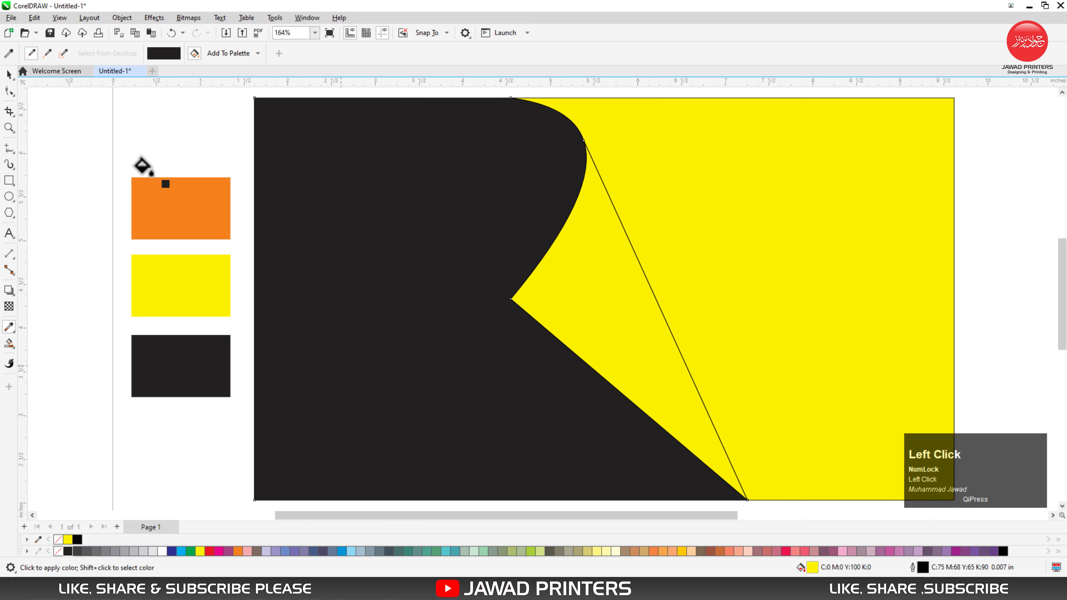
pyautogui.press('space')
# Step: Apply a linear yellow-to-white fountain fill to the right region, starting on its diagonal edge and slanted parallel to that edge
pyautogui.click(709, 256)
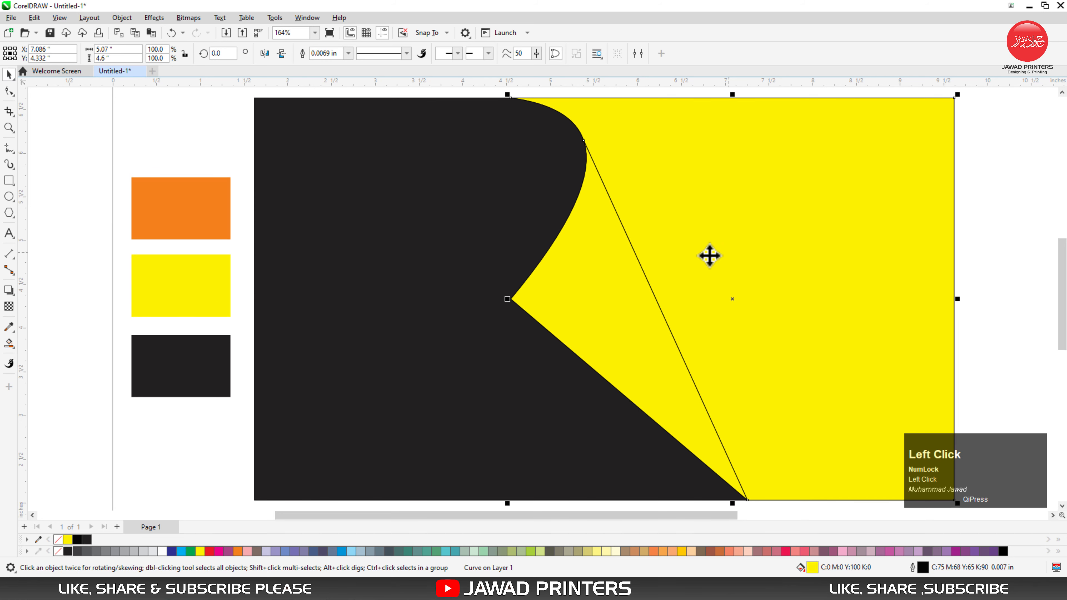
pyautogui.click(9, 343)
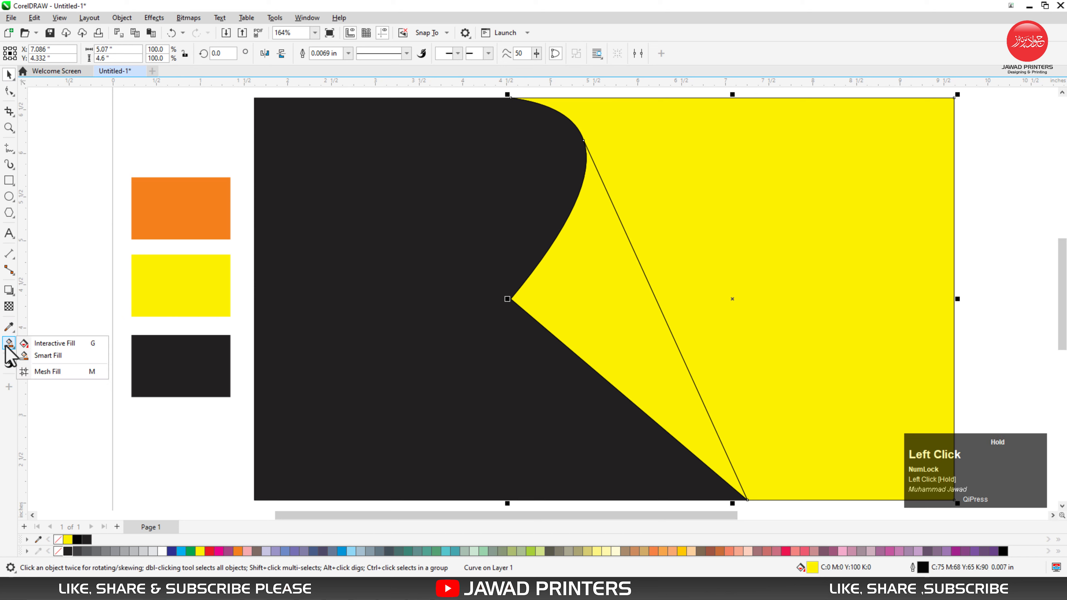
pyautogui.moveTo(789, 262); pyautogui.dragTo(753, 252)
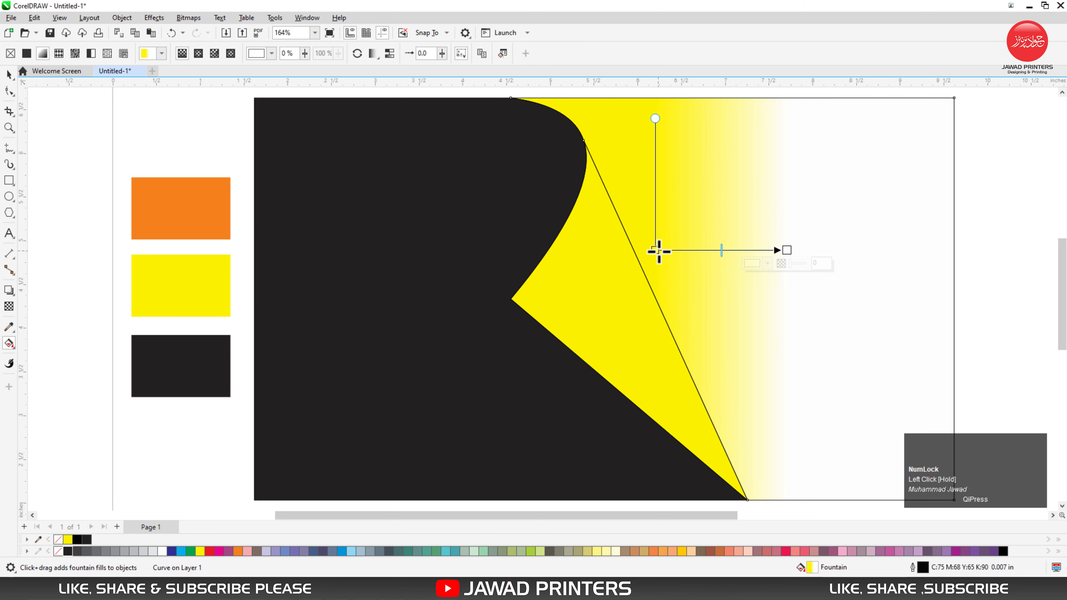
pyautogui.moveTo(656, 250); pyautogui.dragTo(633, 252)
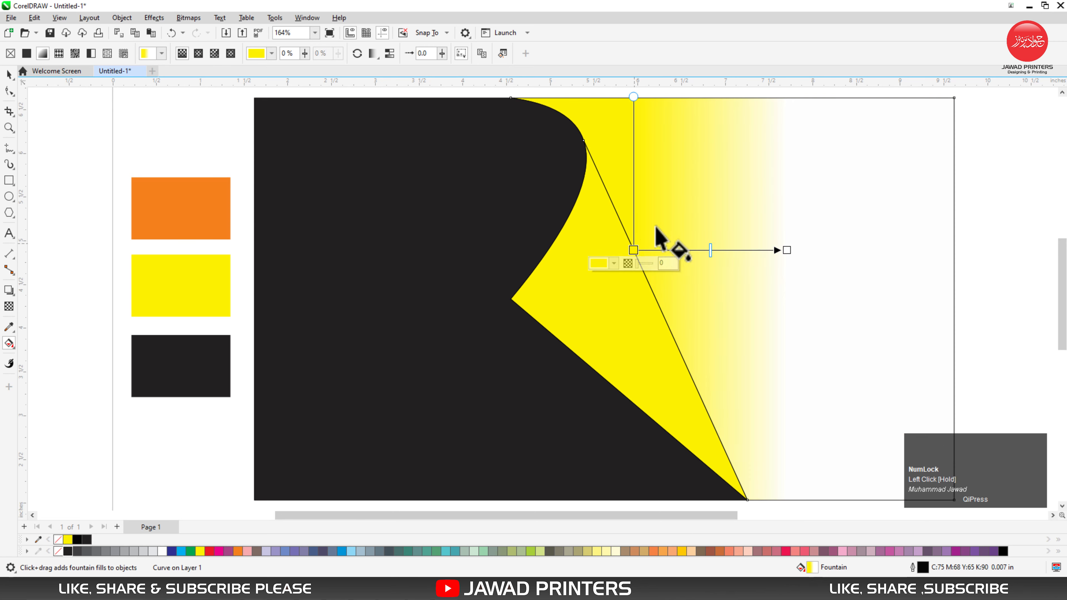
pyautogui.click(595, 114)
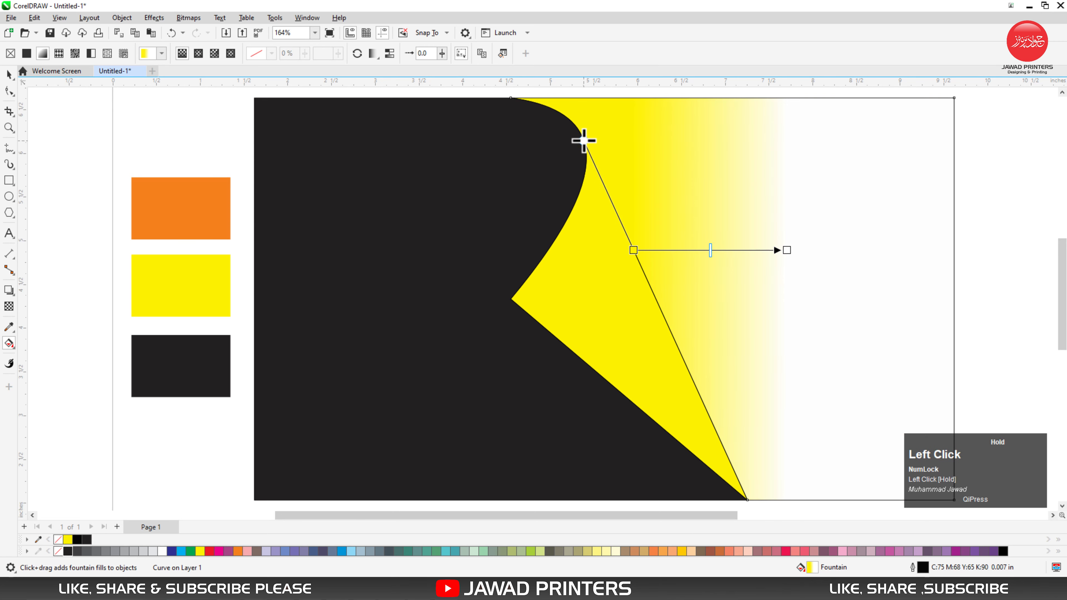
pyautogui.moveTo(583, 141); pyautogui.dragTo(584, 141)
# Step: Set the end colour of the right region's gradient to the orange sampled from the orange swatch
pyautogui.click(785, 251)
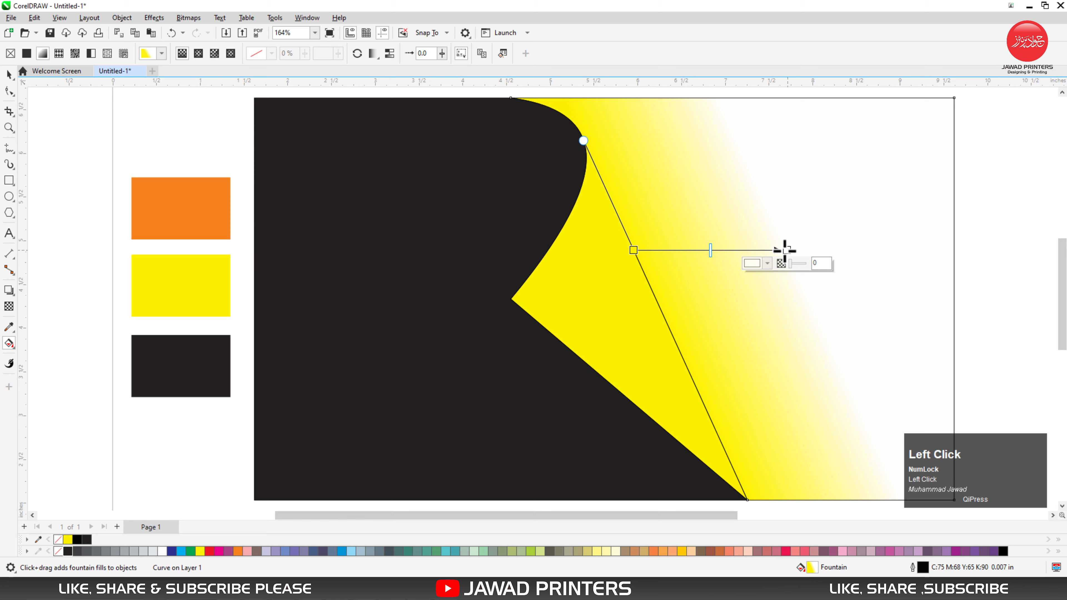
pyautogui.click(768, 263)
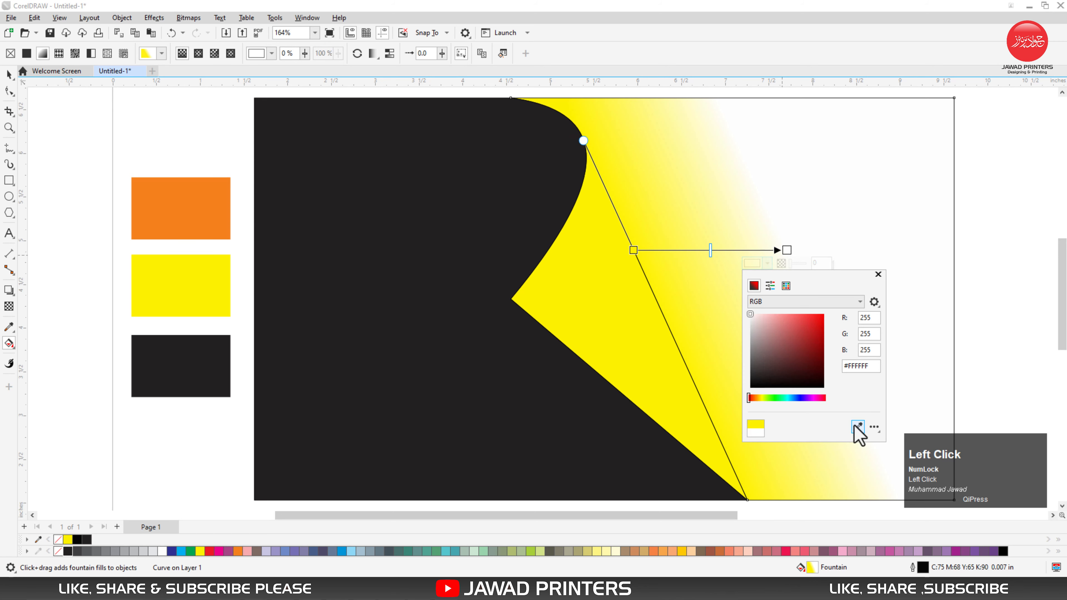
pyautogui.click(856, 426)
pyautogui.click(181, 197)
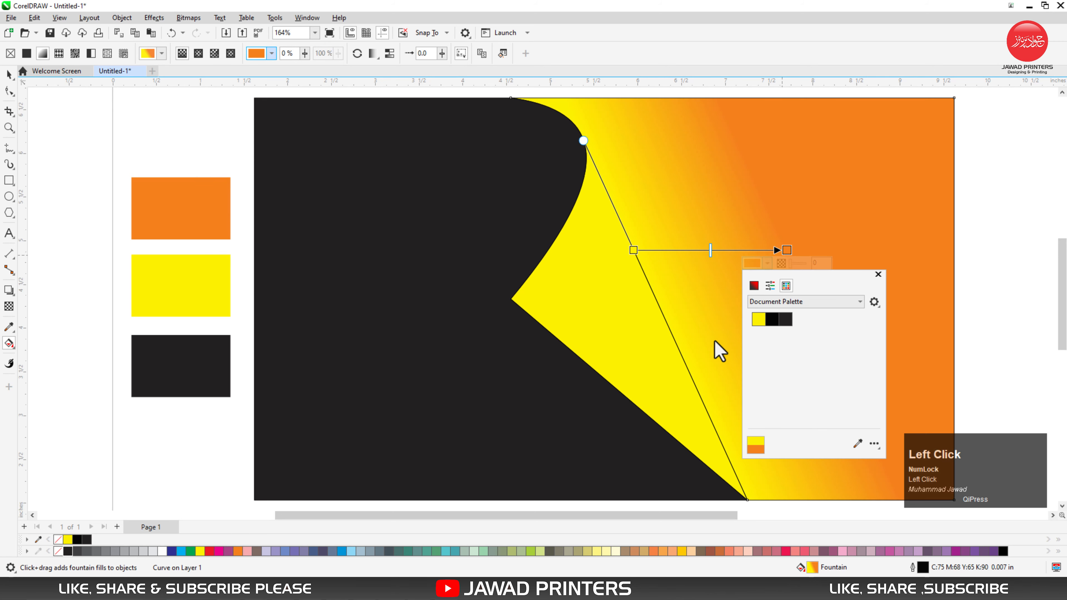
# Step: Make the right region's gradient run from orange at the diagonal to yellow, sampling the swatches, and shift its midpoint and end closer to the diagonal
pyautogui.click(858, 443)
pyautogui.click(181, 273)
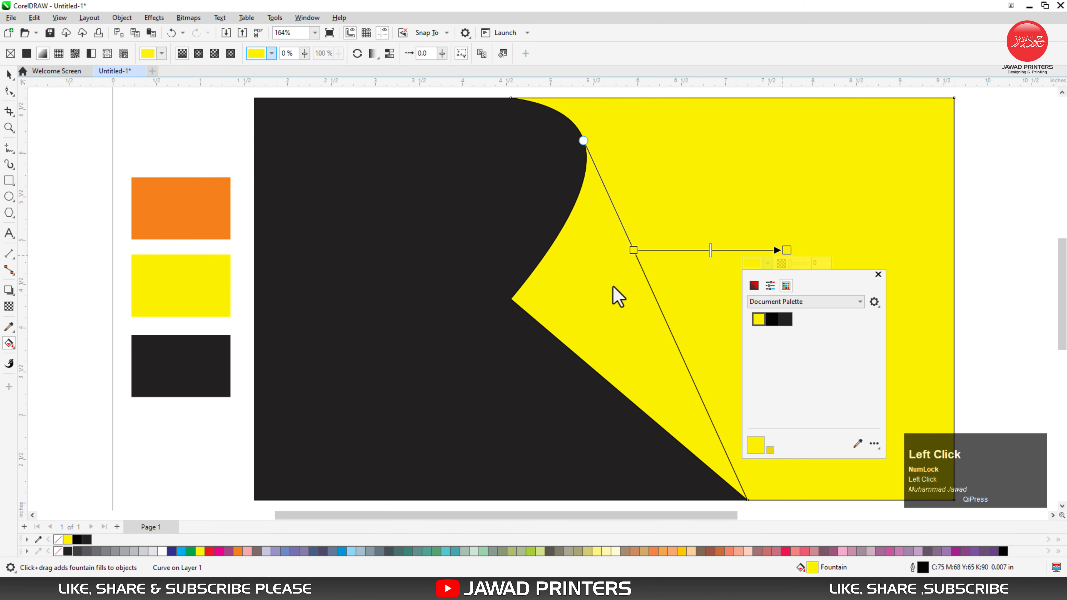
pyautogui.click(633, 251)
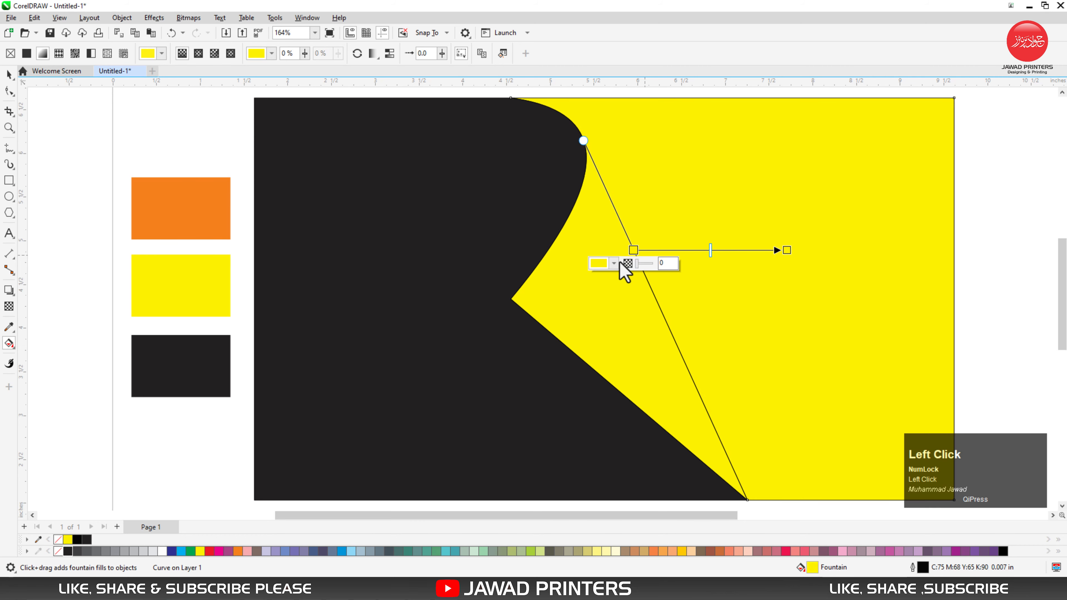
pyautogui.click(614, 263)
pyautogui.click(704, 443)
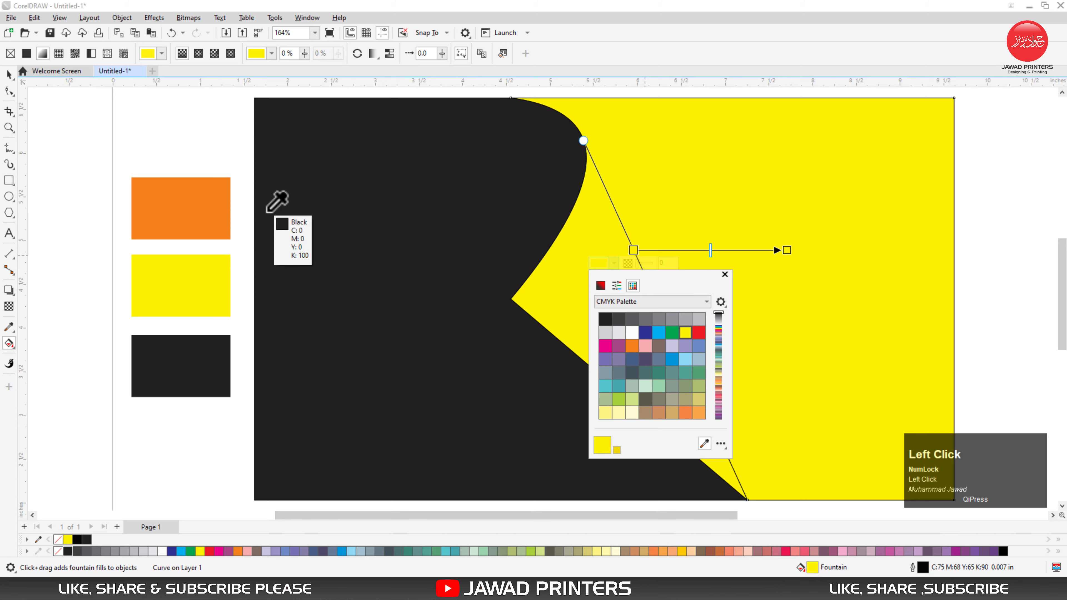
pyautogui.click(199, 200)
pyautogui.click(725, 274)
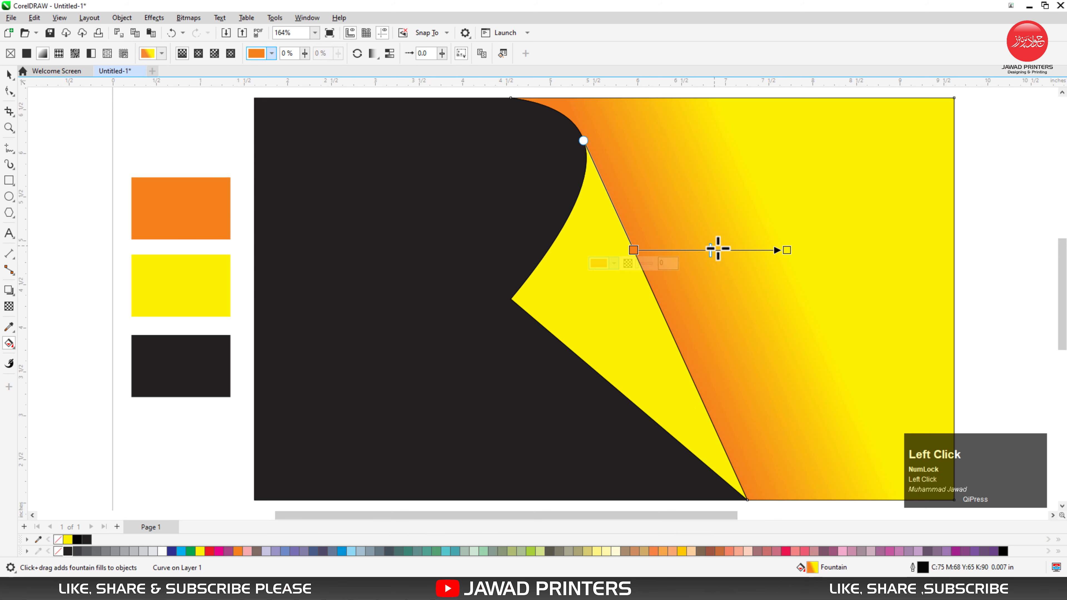
pyautogui.moveTo(711, 250); pyautogui.dragTo(691, 250)
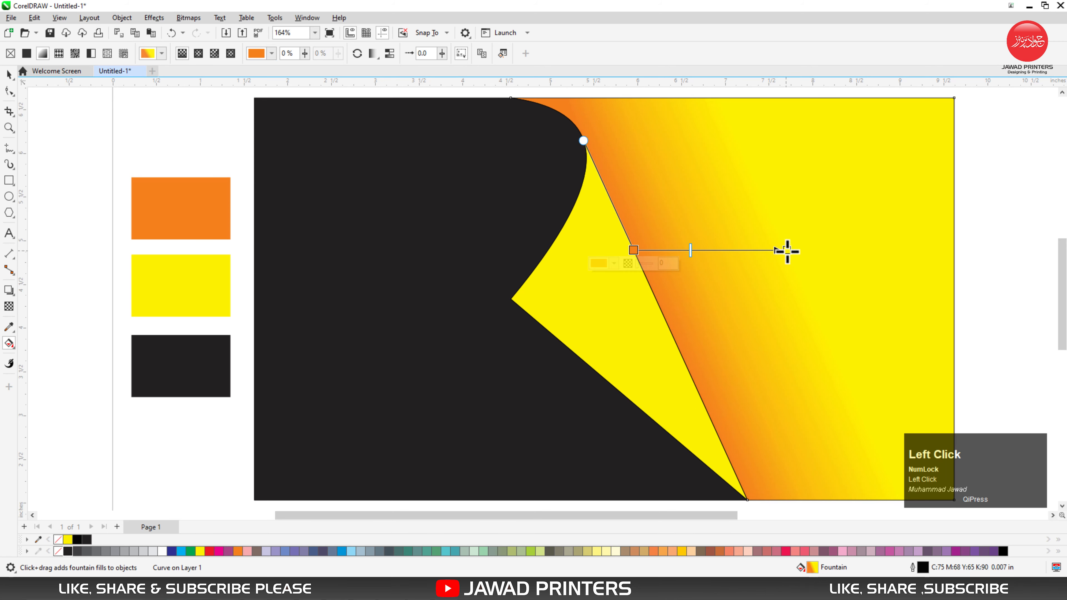
pyautogui.moveTo(788, 251)
pyautogui.mouseDown()
pyautogui.moveTo(802, 251)
pyautogui.moveTo(774, 250)
pyautogui.mouseUp()
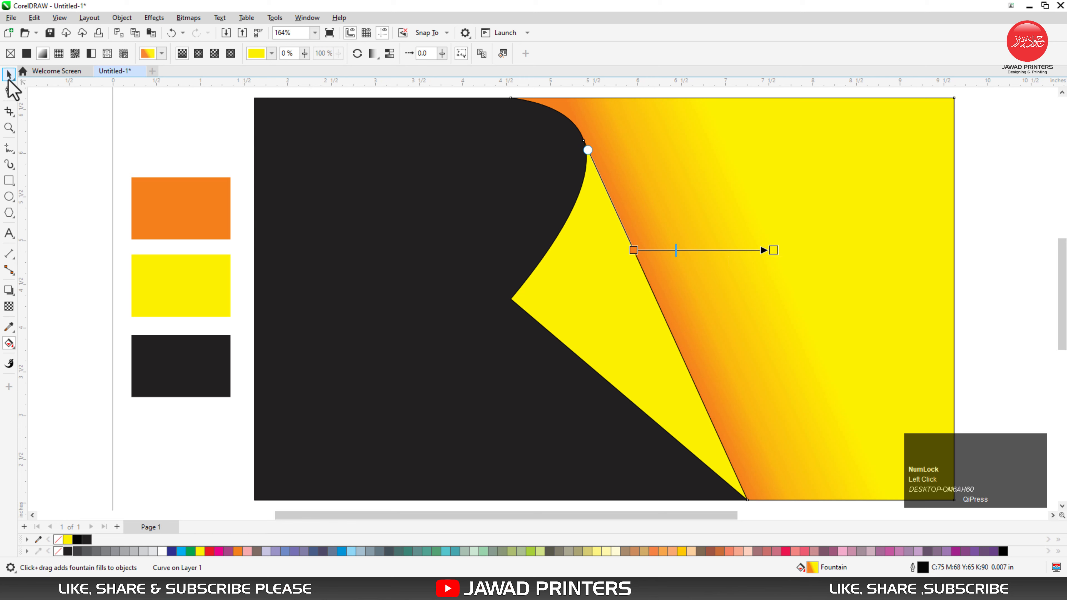
# Step: Copy the right region's orange-to-yellow fountain fill onto the middle region
pyautogui.click(8, 76)
pyautogui.moveTo(728, 219); pyautogui.dragTo(607, 290)
pyautogui.click(653, 328)
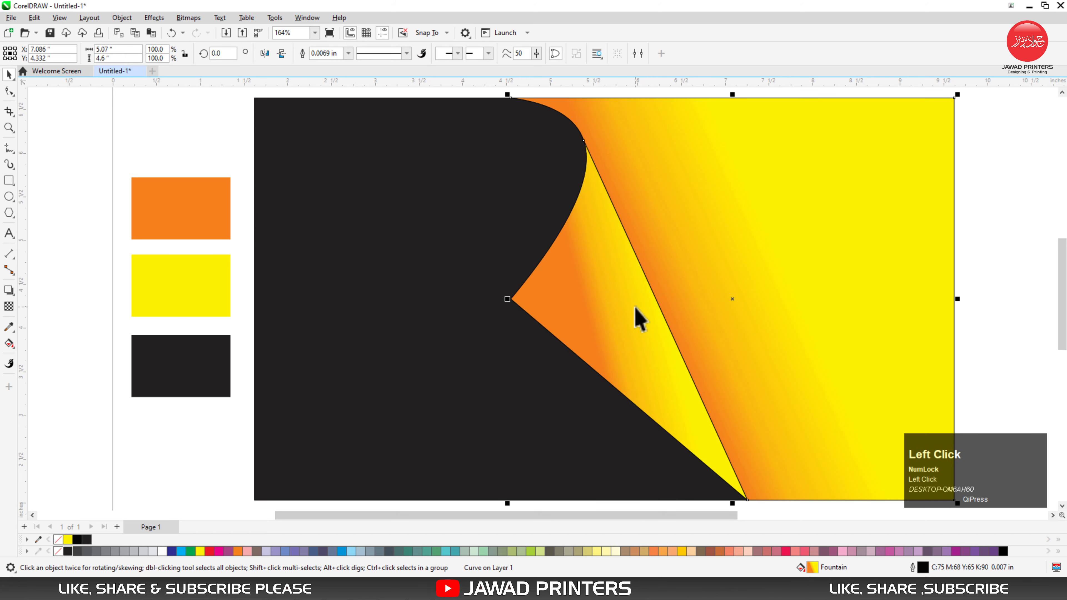
# Step: Adjust the middle region's gradient so orange starts near its pointed left corner and yellow ends near the long diagonal, with the midpoint between them
pyautogui.click(591, 305)
pyautogui.press('F10')
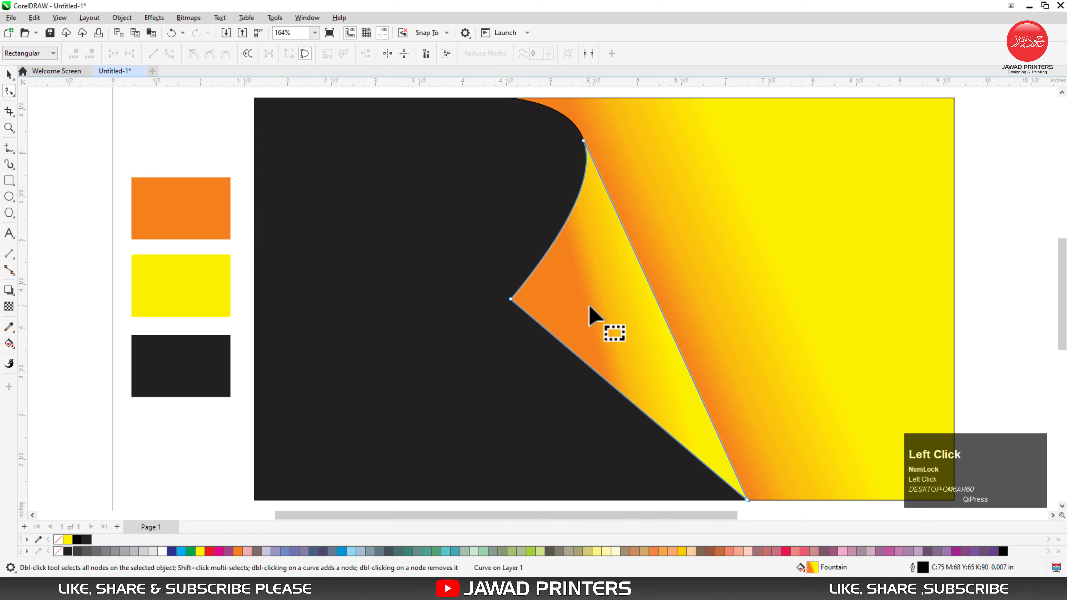
pyautogui.click(10, 75)
pyautogui.click(9, 343)
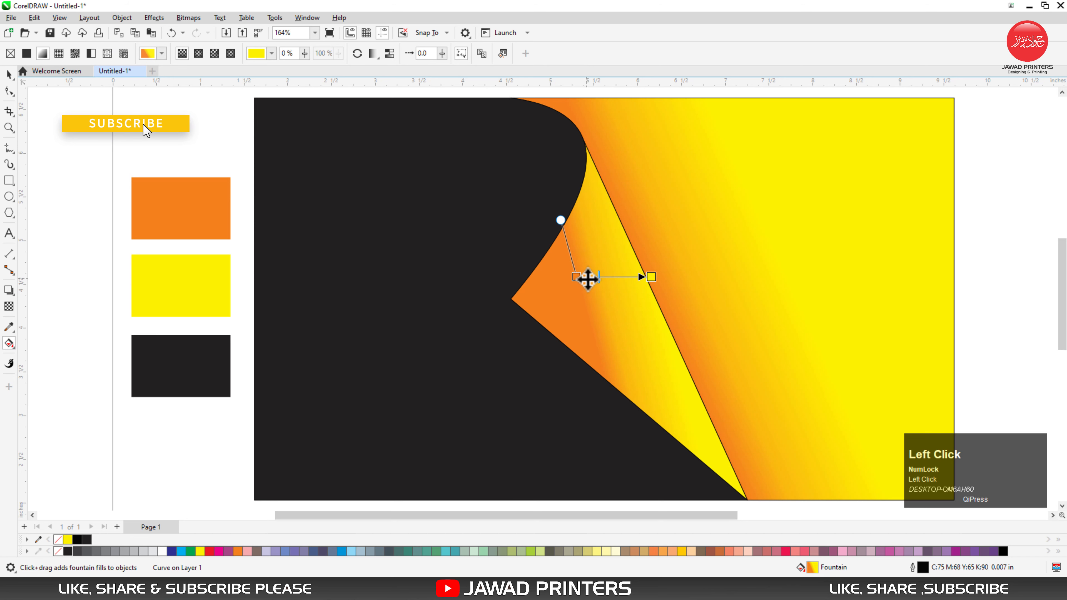
pyautogui.moveTo(587, 281); pyautogui.dragTo(512, 295)
pyautogui.moveTo(630, 297); pyautogui.dragTo(632, 298)
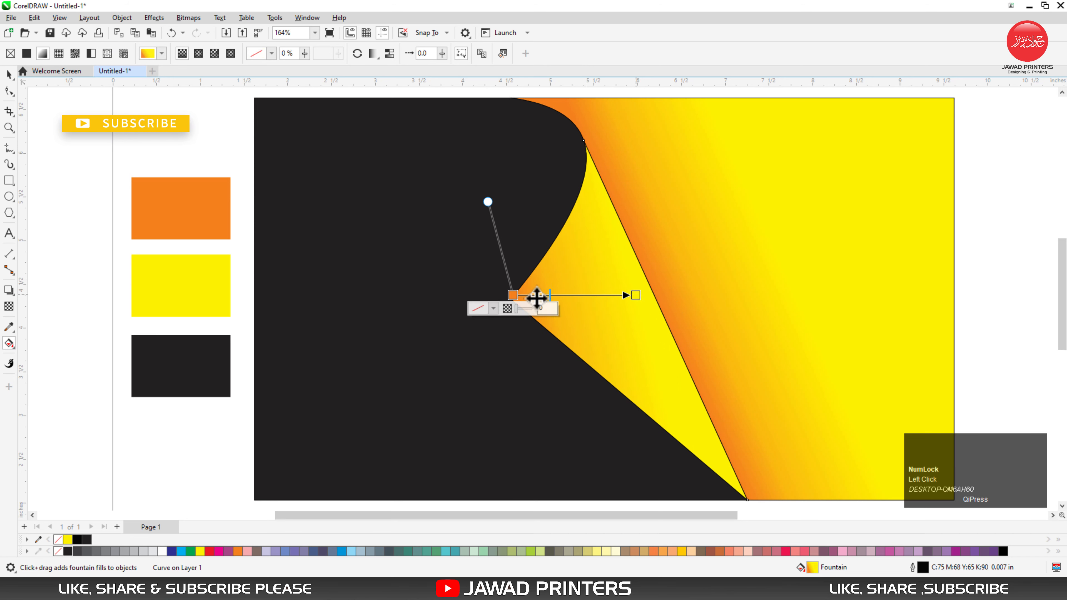
pyautogui.moveTo(561, 298); pyautogui.dragTo(582, 296)
pyautogui.moveTo(517, 296); pyautogui.dragTo(527, 294)
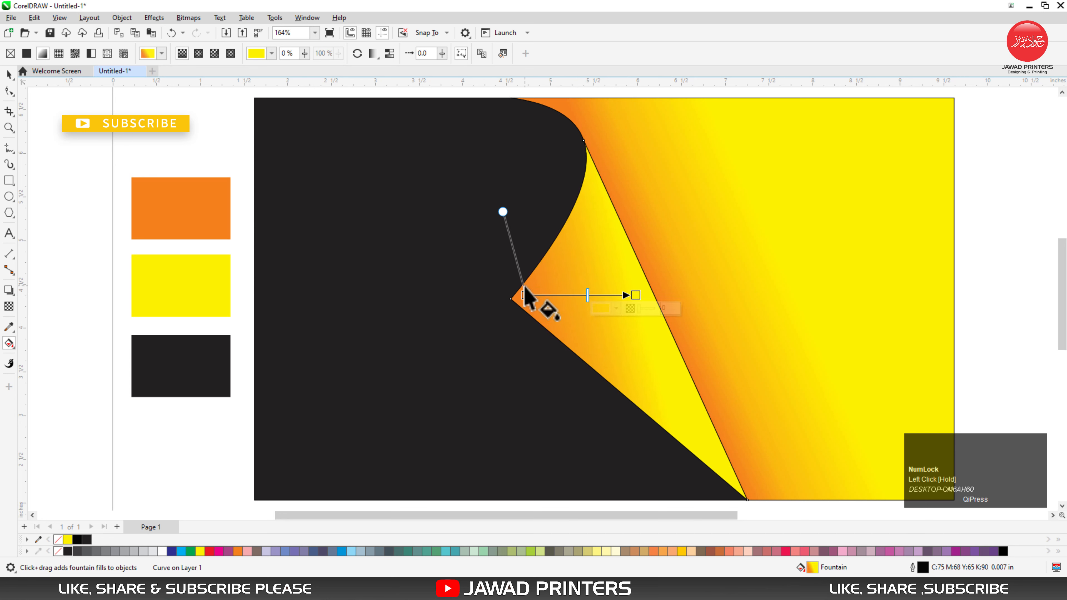
pyautogui.press('space')
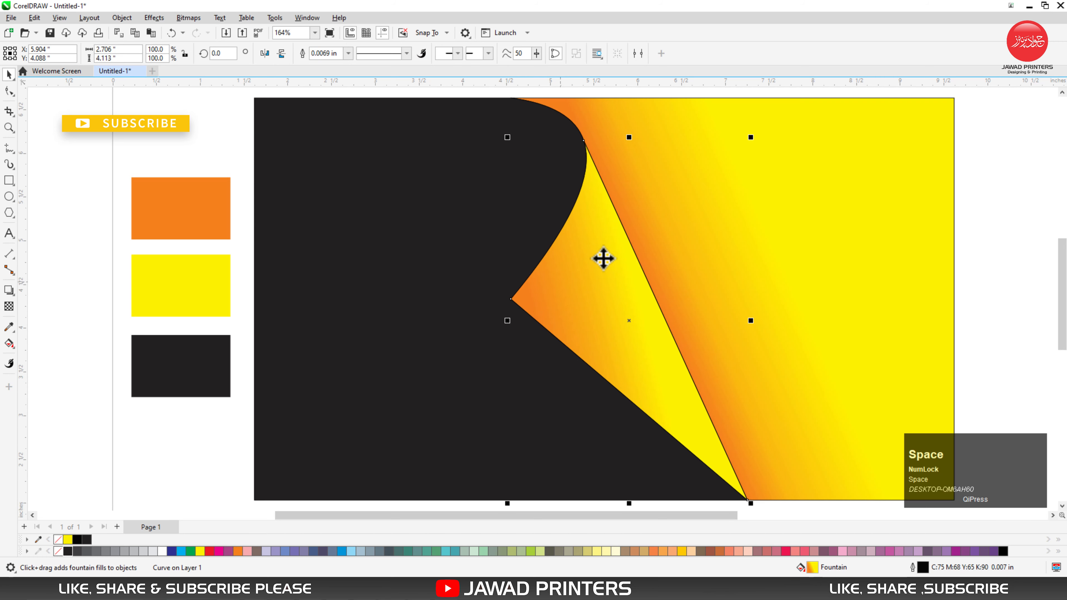
# Step: Remove the outlines from all three regions of the card
pyautogui.keyDown('shift'); pyautogui.click(584, 302); pyautogui.keyUp('shift')
pyautogui.keyDown('shift'); pyautogui.click(345, 334); pyautogui.keyUp('shift')
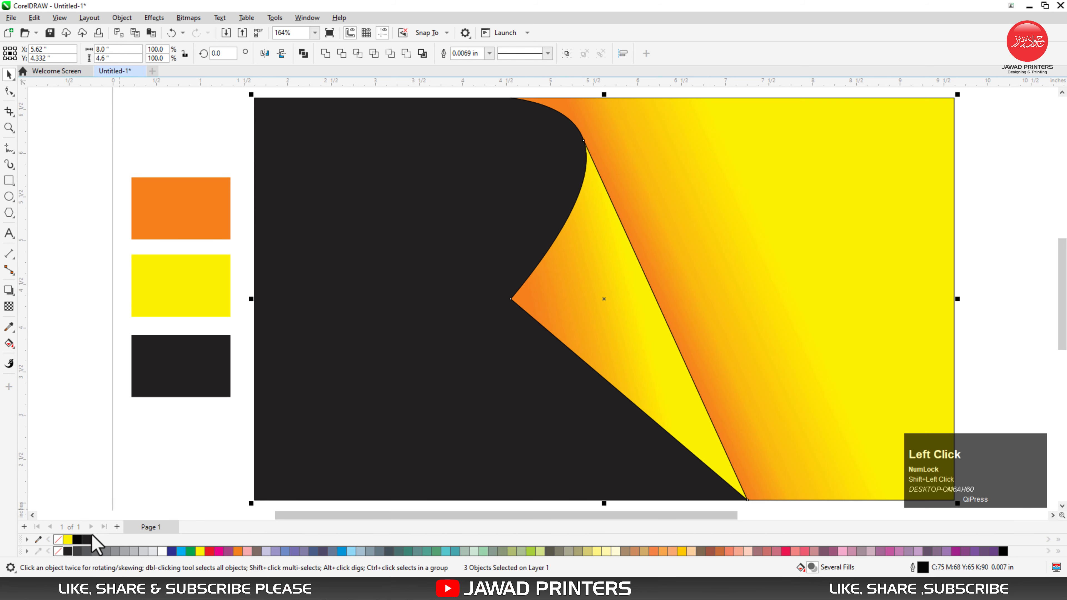
pyautogui.click(87, 508)
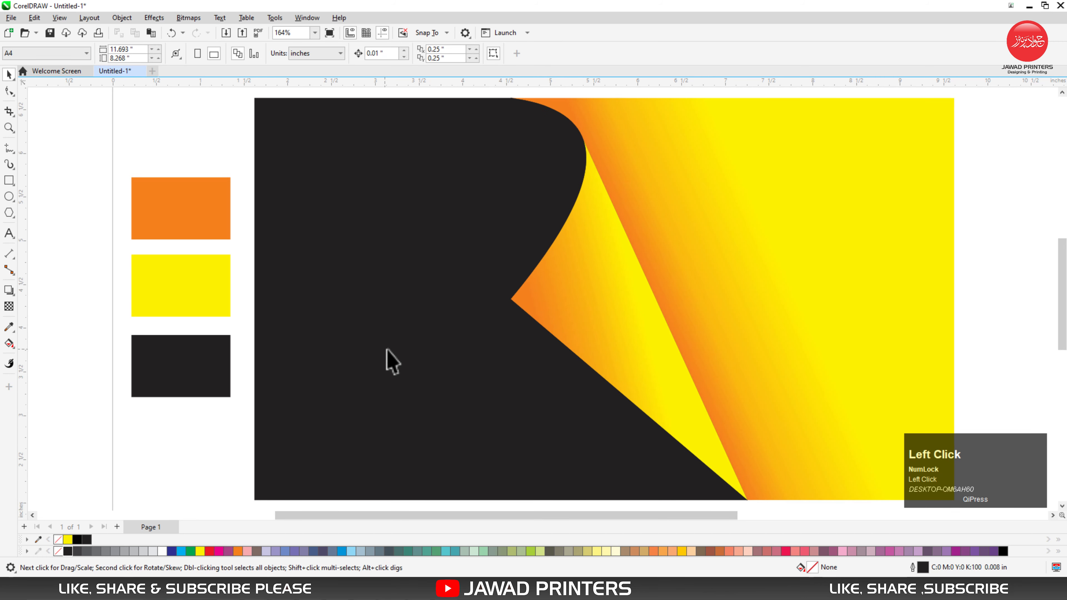
pyautogui.press('F3')
pyautogui.moveTo(237, 275); pyautogui.dragTo(311, 376)
pyautogui.moveTo(227, 241); pyautogui.dragTo(339, 404)
pyautogui.moveTo(290, 277); pyautogui.dragTo(286, 290)
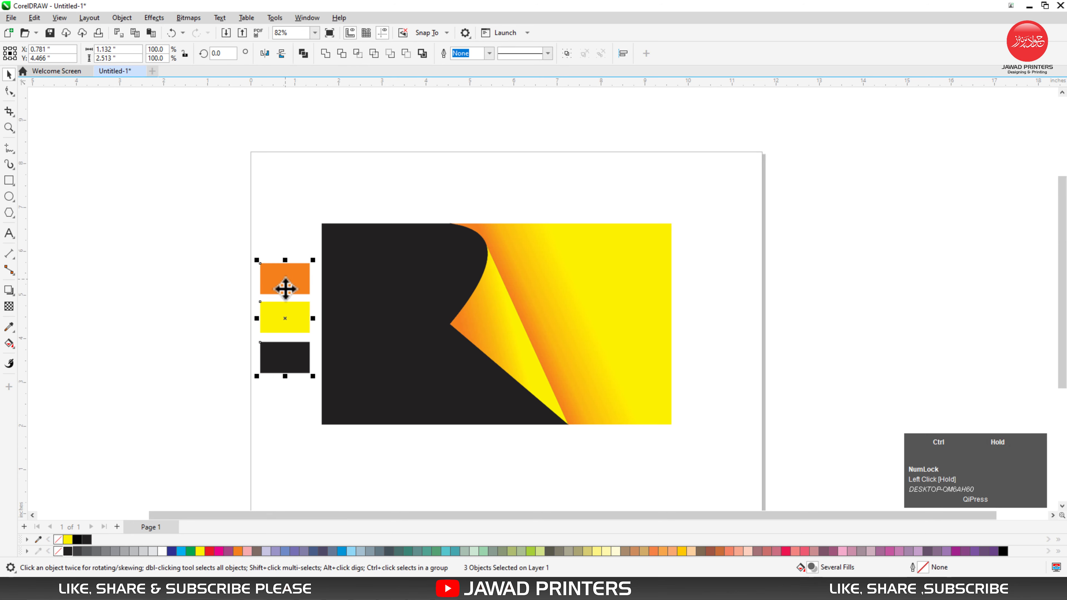
pyautogui.click(225, 386)
# Step: Add the artistic text "2024" in the empty area to the left of the page
pyautogui.click(9, 233)
pyautogui.click(151, 320)
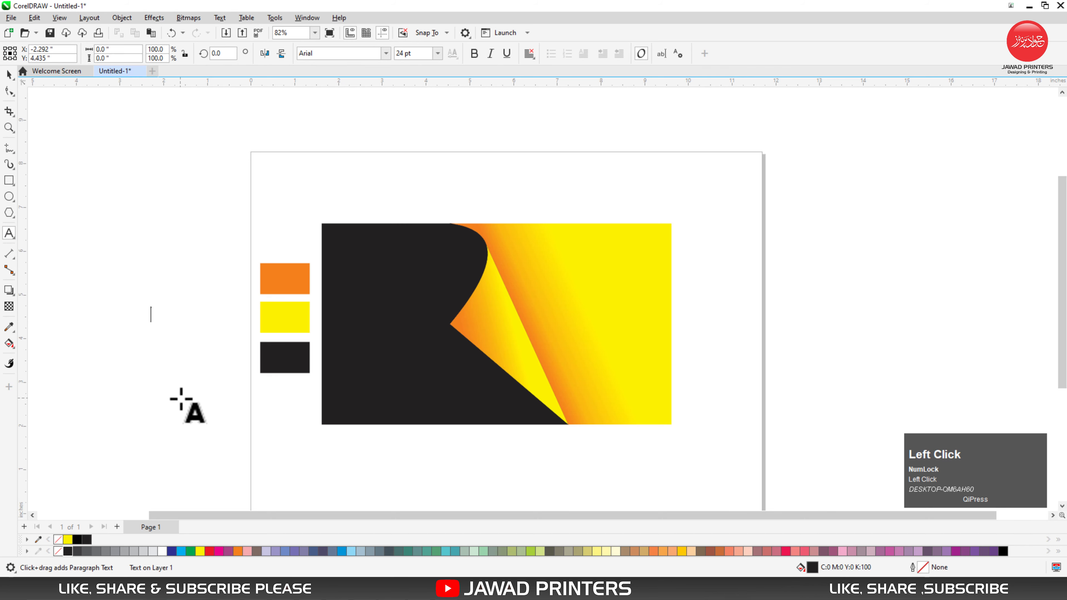
pyautogui.write('2024')
pyautogui.click(9, 75)
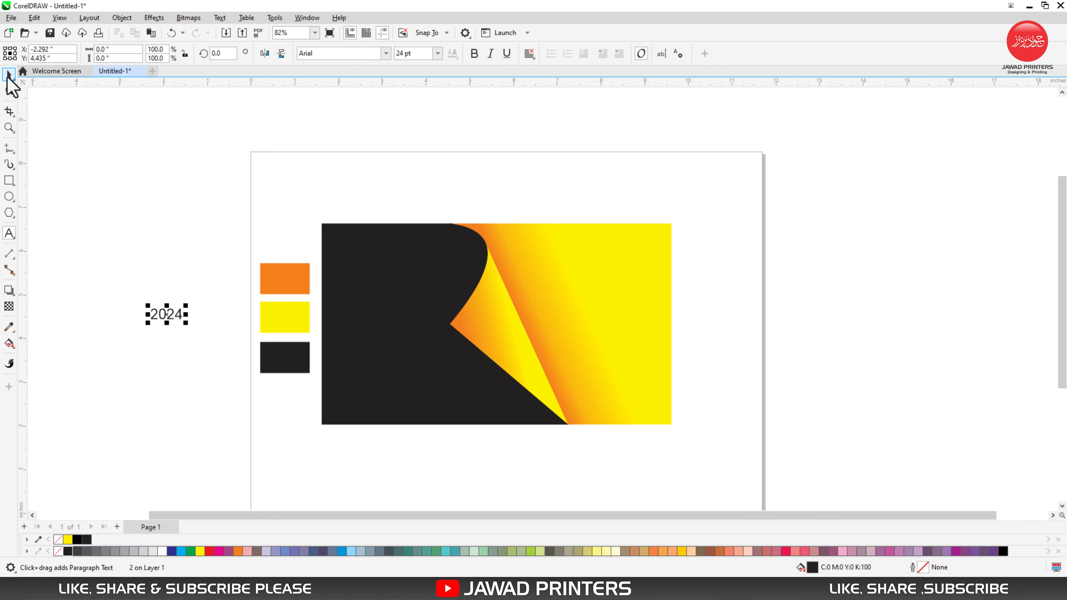
# Step: Set the font of the 2024 text to Bebas Neue Bold
pyautogui.moveTo(118, 290); pyautogui.dragTo(255, 359)
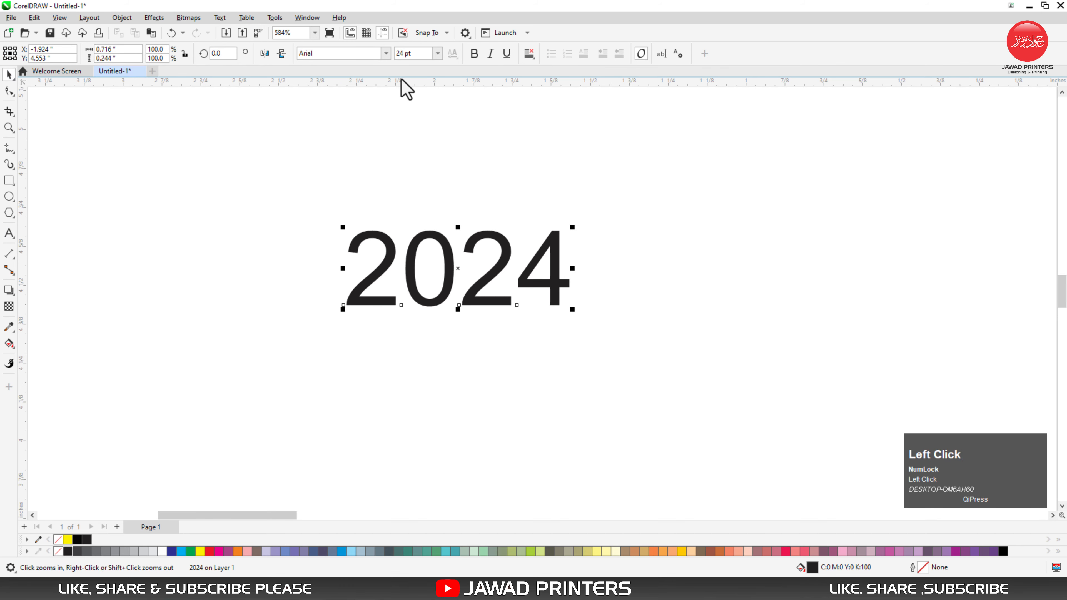
pyautogui.click(386, 53)
pyautogui.write('be')
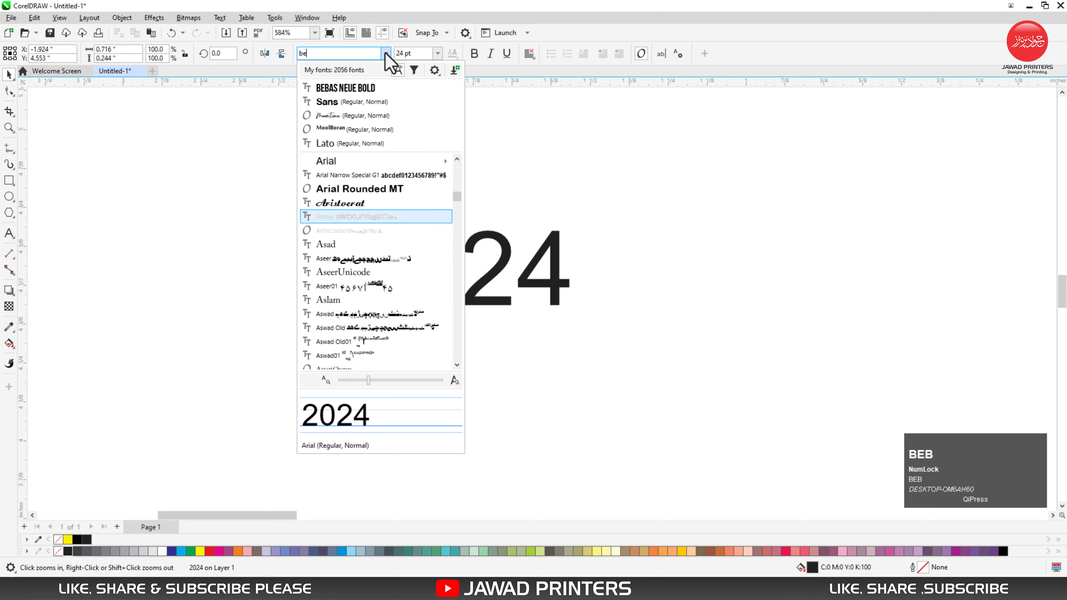
pyautogui.write('b')
pyautogui.press('Down')
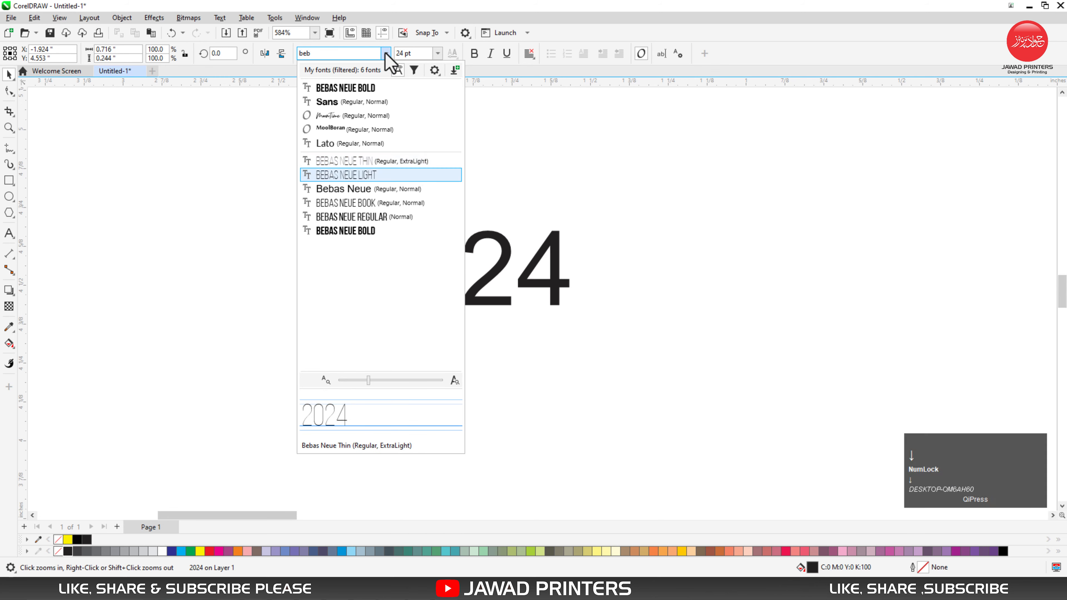
pyautogui.press('Down')
pyautogui.press('Down')
pyautogui.press('Down')
pyautogui.press('Down')
pyautogui.press('Return')
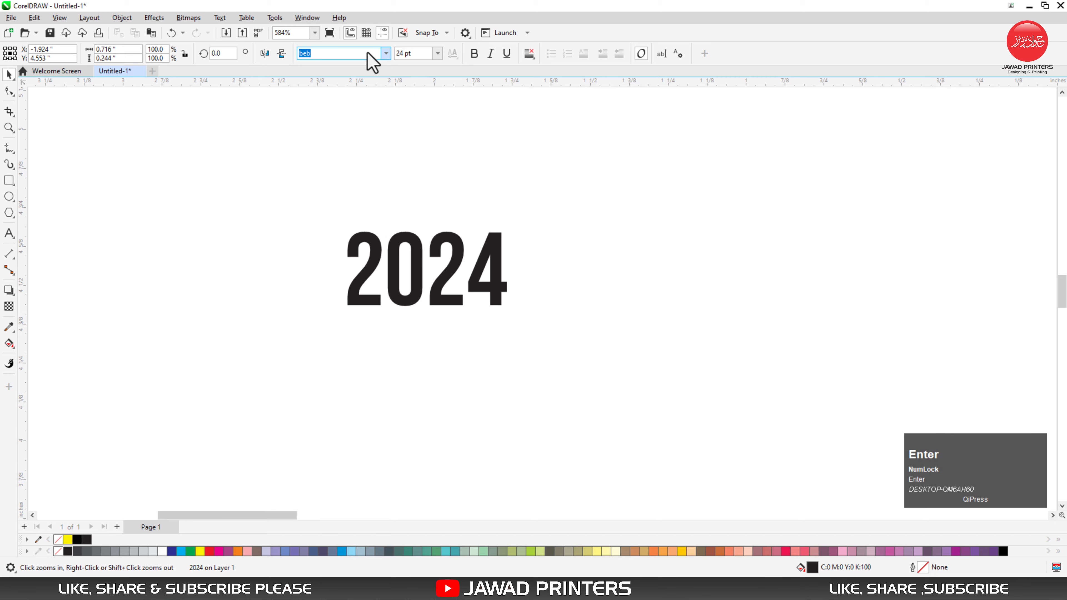
# Step: Enlarge the 2024 text to 160 pt and place it to the left of the card
pyautogui.press('F4')
pyautogui.press('F2')
pyautogui.moveTo(35, 114); pyautogui.dragTo(1023, 489)
pyautogui.moveTo(96, 293); pyautogui.dragTo(183, 355)
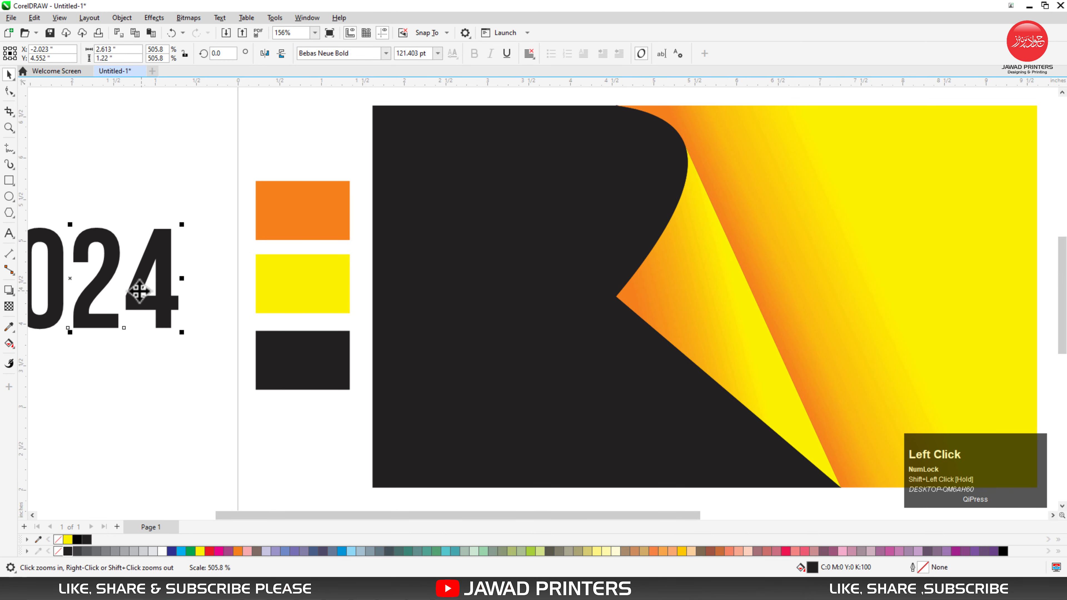
pyautogui.moveTo(148, 286); pyautogui.dragTo(184, 305)
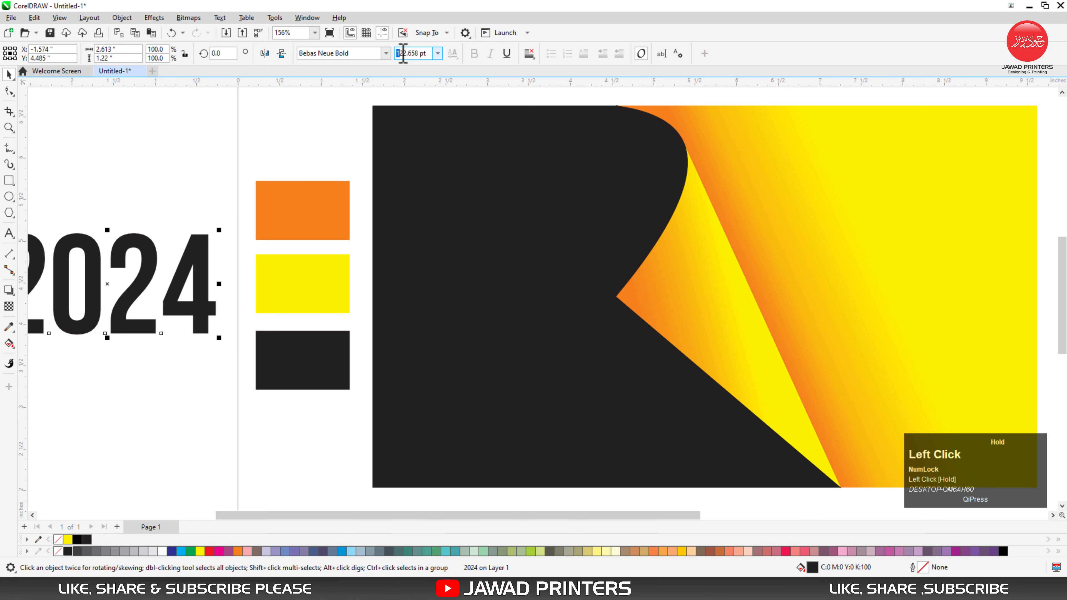
pyautogui.write('160')
pyautogui.press('Return')
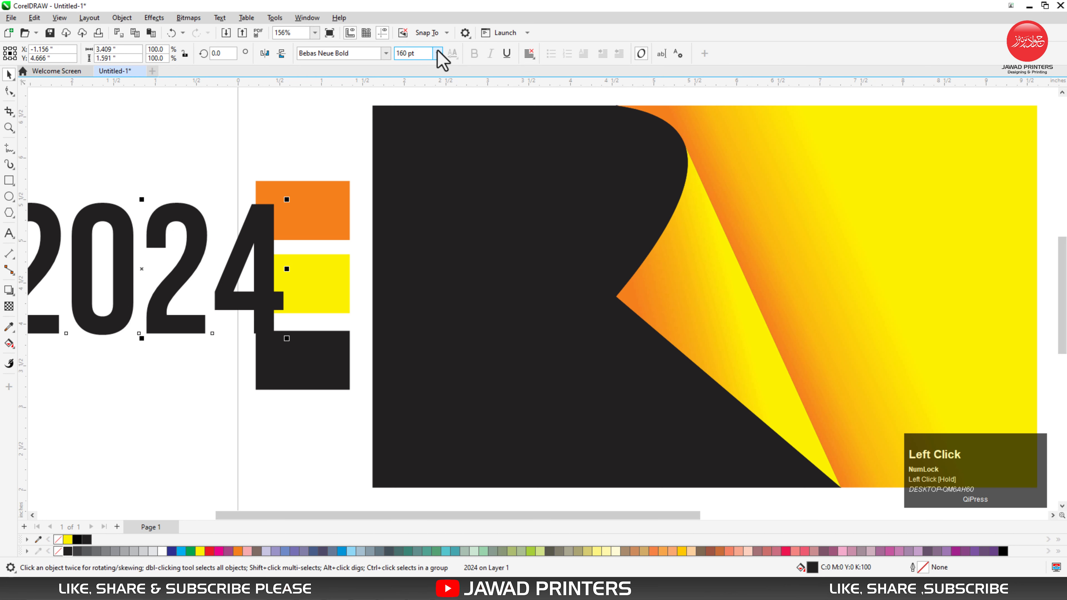
pyautogui.press('F4')
pyautogui.moveTo(224, 274); pyautogui.dragTo(214, 302)
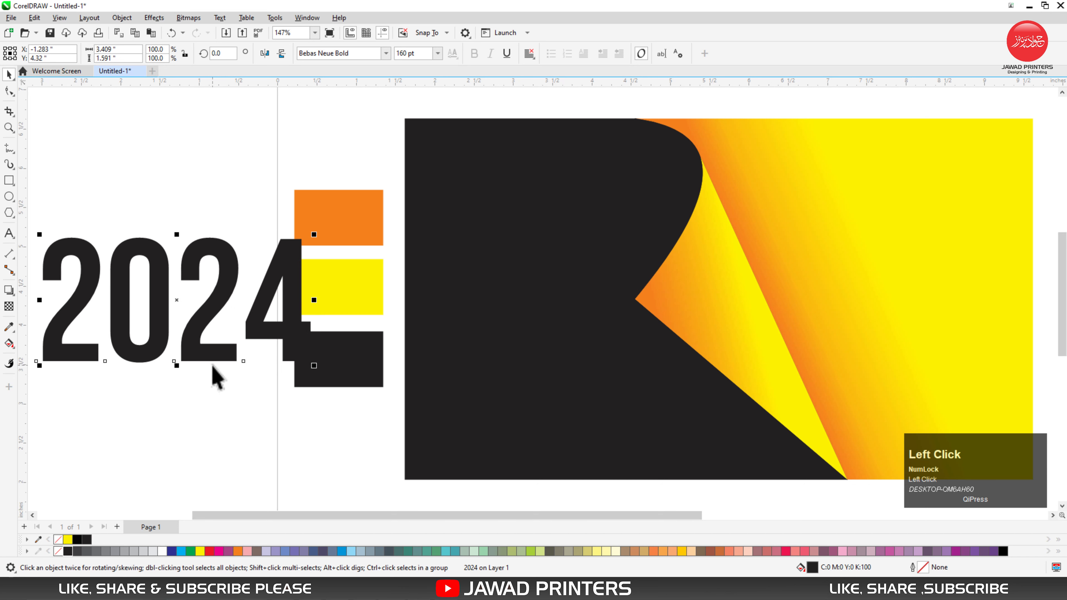
pyautogui.click(201, 396)
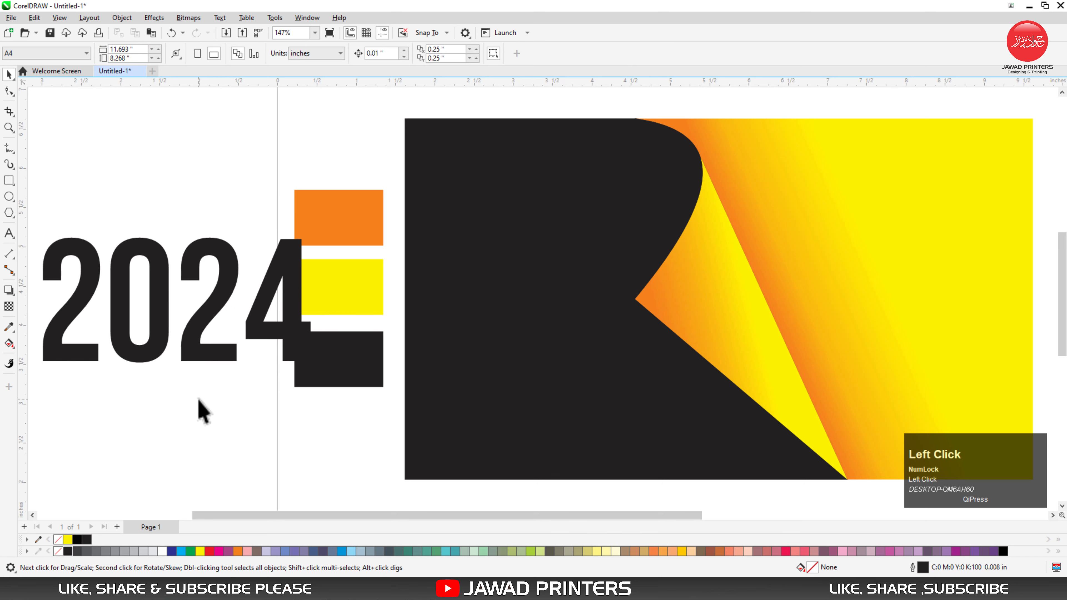
# Step: Try moving the separated digits 2 and 0 of 2024 onto the card's black region
pyautogui.press('F4')
pyautogui.click(93, 302)
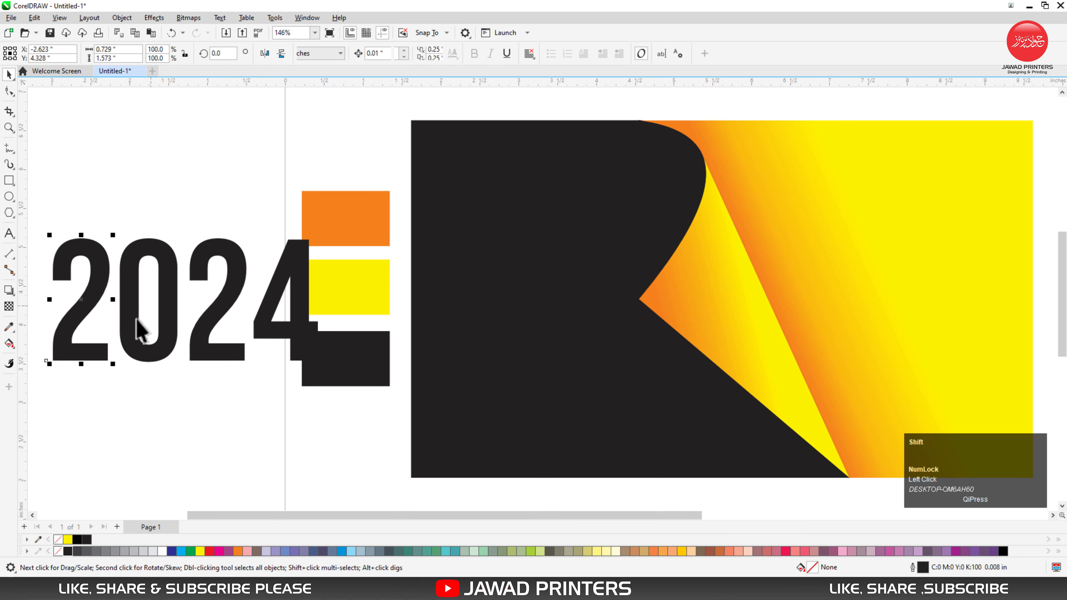
pyautogui.keyDown('shift'); pyautogui.click(135, 317); pyautogui.keyUp('shift')
pyautogui.moveTo(136, 317); pyautogui.dragTo(564, 338)
pyautogui.hotkey('ctrl', 'z')
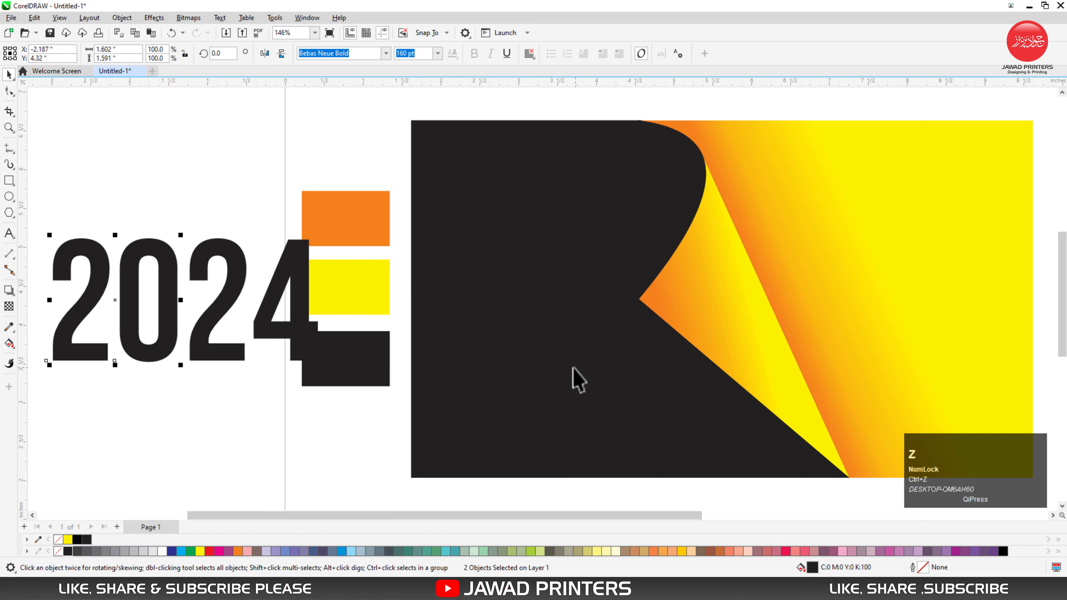
pyautogui.hotkey('ctrl', 'z')
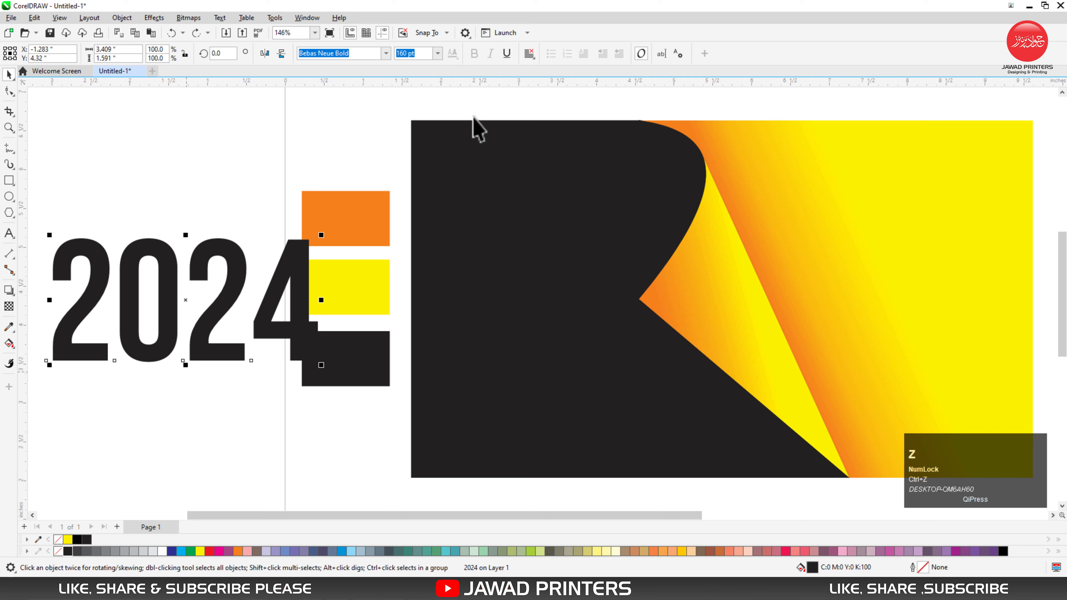
# Step: Set the 2024 text's font size to 260 pt and move it to the left of the colour swatches
pyautogui.click(425, 54)
pyautogui.write('2')
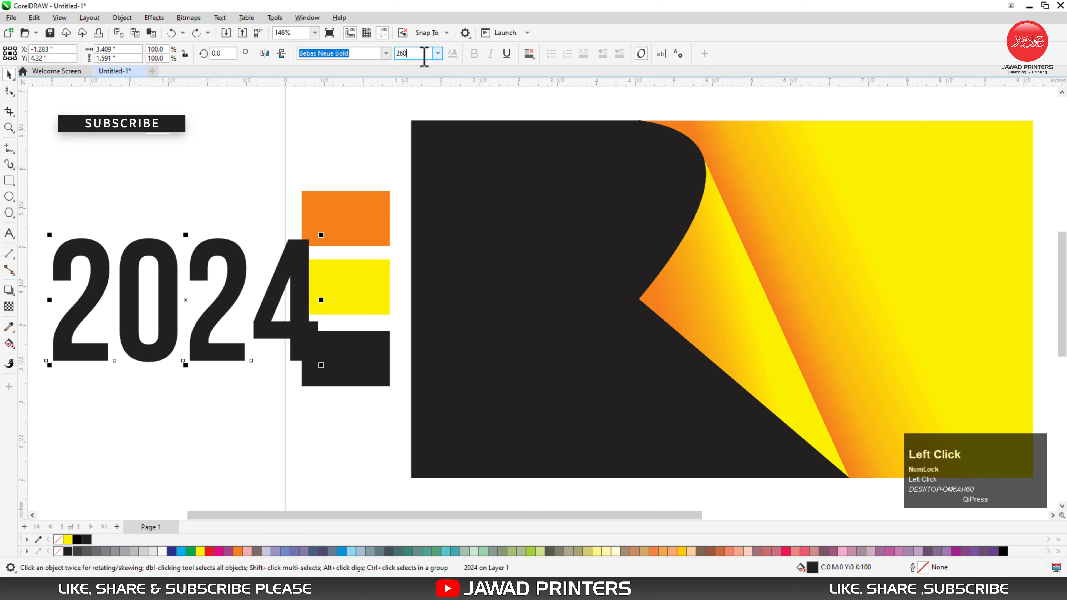
pyautogui.write('60')
pyautogui.press('Return')
pyautogui.moveTo(345, 228); pyautogui.dragTo(196, 278)
pyautogui.press('F4')
pyautogui.press('F4')
# Step: Break the 2024 text into separate digits and move the first 2 and the 0 onto the card's black region
pyautogui.click(203, 383)
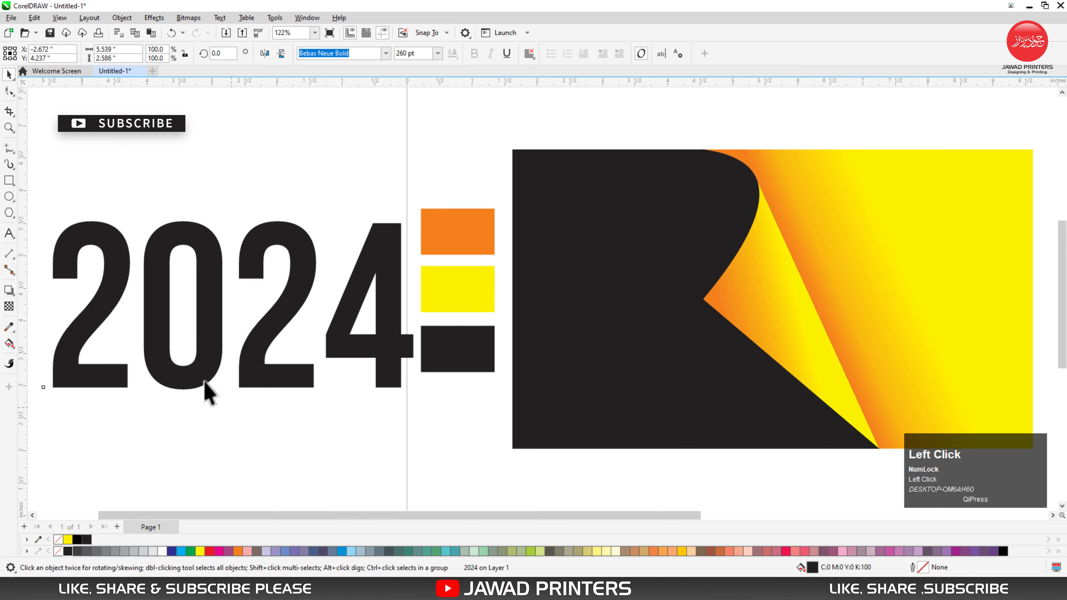
pyautogui.click(99, 365)
pyautogui.keyDown('shift'); pyautogui.click(155, 371); pyautogui.keyUp('shift')
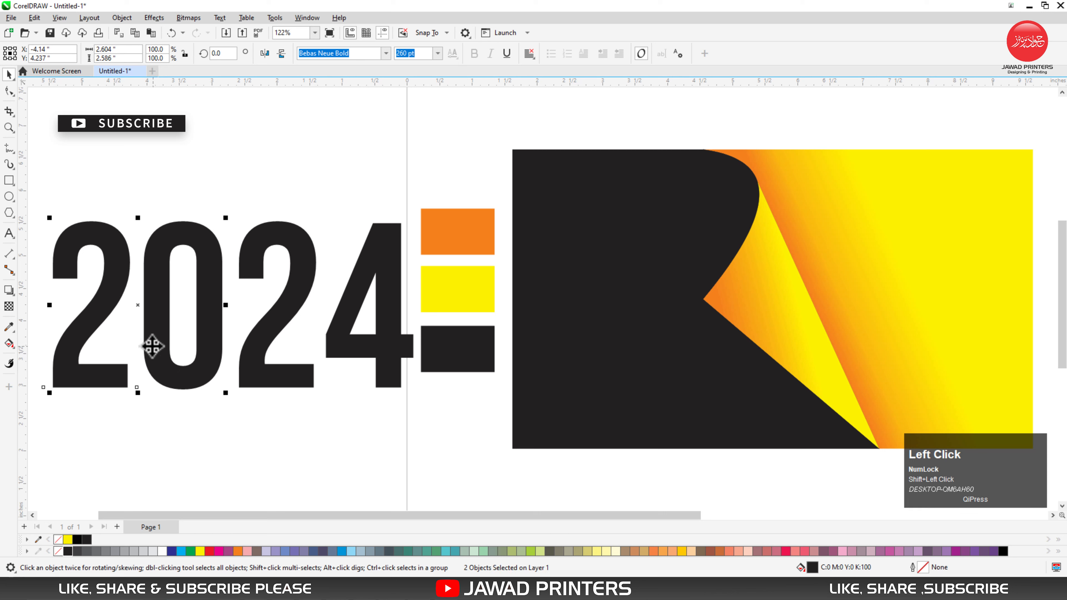
pyautogui.moveTo(152, 348); pyautogui.dragTo(673, 366)
# Step: Fill the digits 2 and 0 on the card with white and group them
pyautogui.click(163, 551)
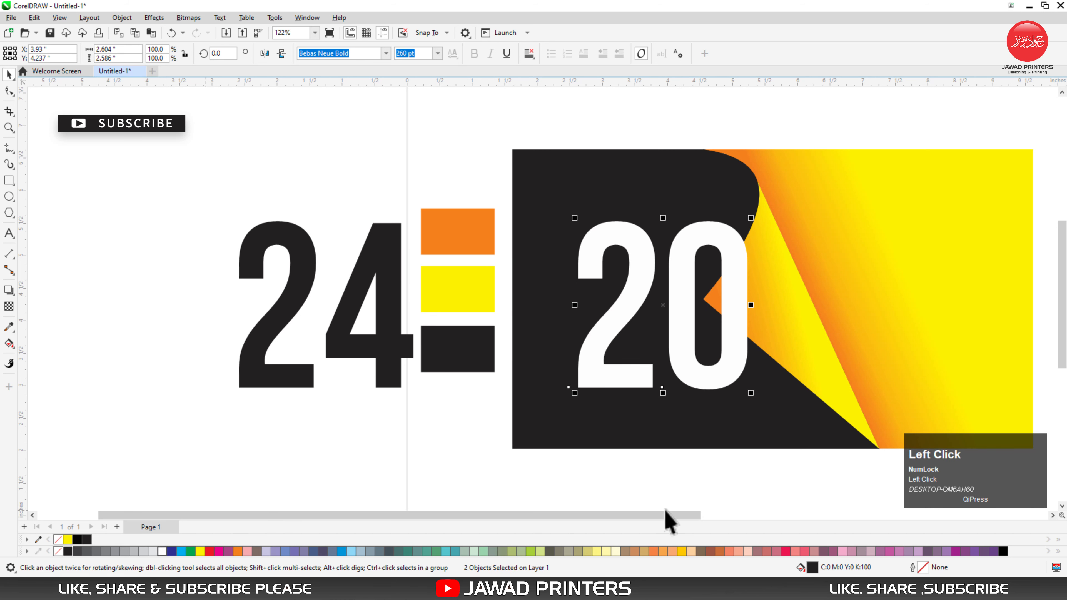
pyautogui.click(705, 375)
pyautogui.keyDown('shift'); pyautogui.click(643, 378); pyautogui.keyUp('shift')
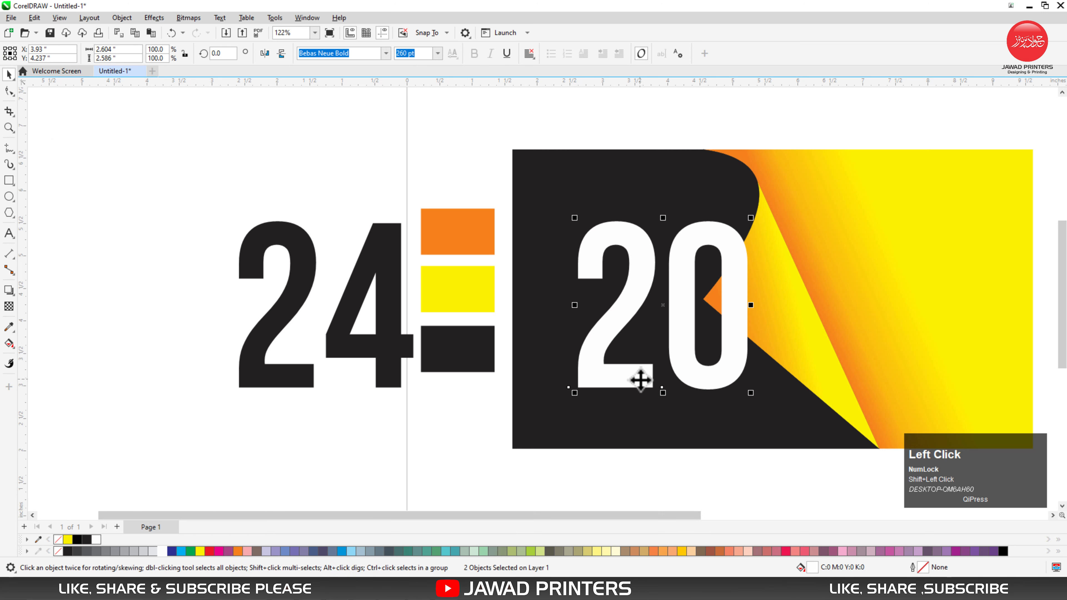
# Step: Centre the white 20 group vertically on the card's black region
pyautogui.keyDown('shift'); pyautogui.click(626, 424); pyautogui.keyUp('shift')
pyautogui.click(312, 381)
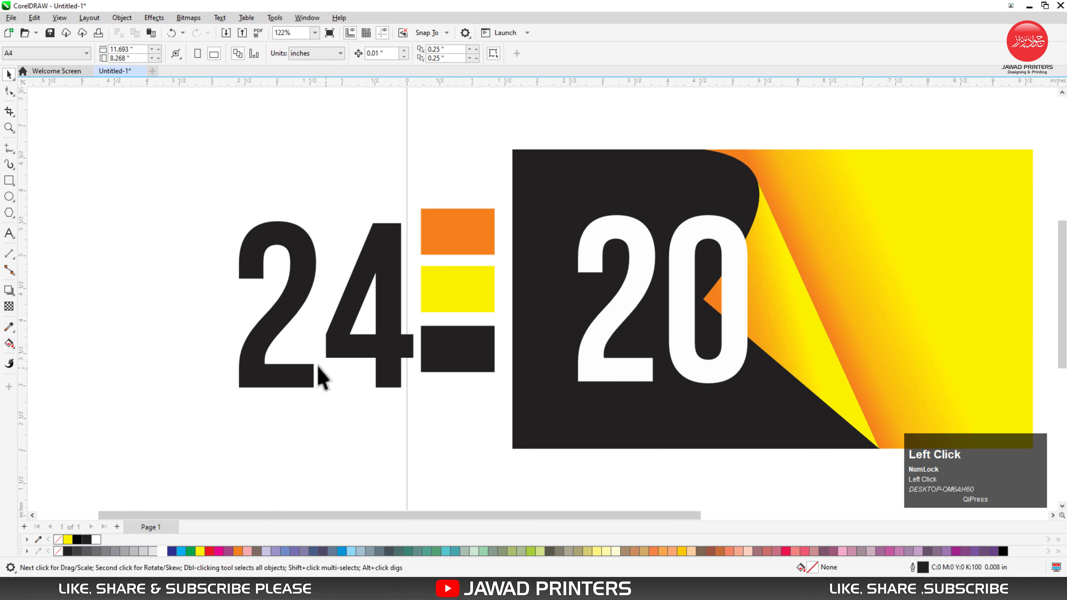
# Step: Group the black digits 2 and 4 and move them onto the card's yellow region
pyautogui.keyDown('shift'); pyautogui.click(359, 349); pyautogui.keyUp('shift')
pyautogui.hotkey('ctrl', 'g')
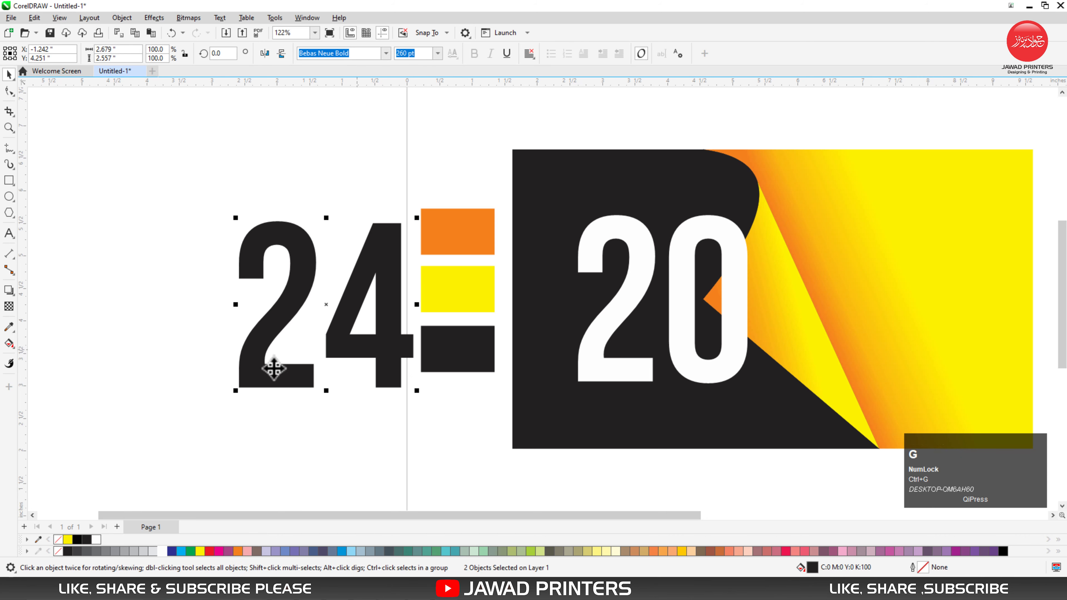
pyautogui.moveTo(269, 364); pyautogui.dragTo(813, 382)
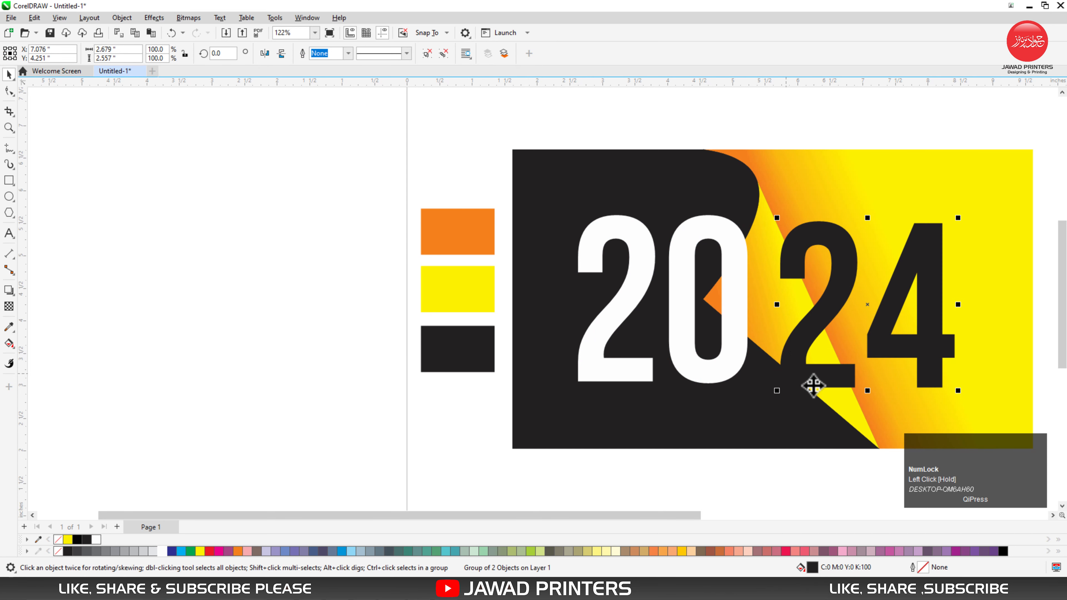
# Step: Centre the black 24 group vertically on the card's orange-yellow gradient region
pyautogui.keyDown('shift'); pyautogui.click(887, 418); pyautogui.keyUp('shift')
pyautogui.press('e')
pyautogui.press('F4')
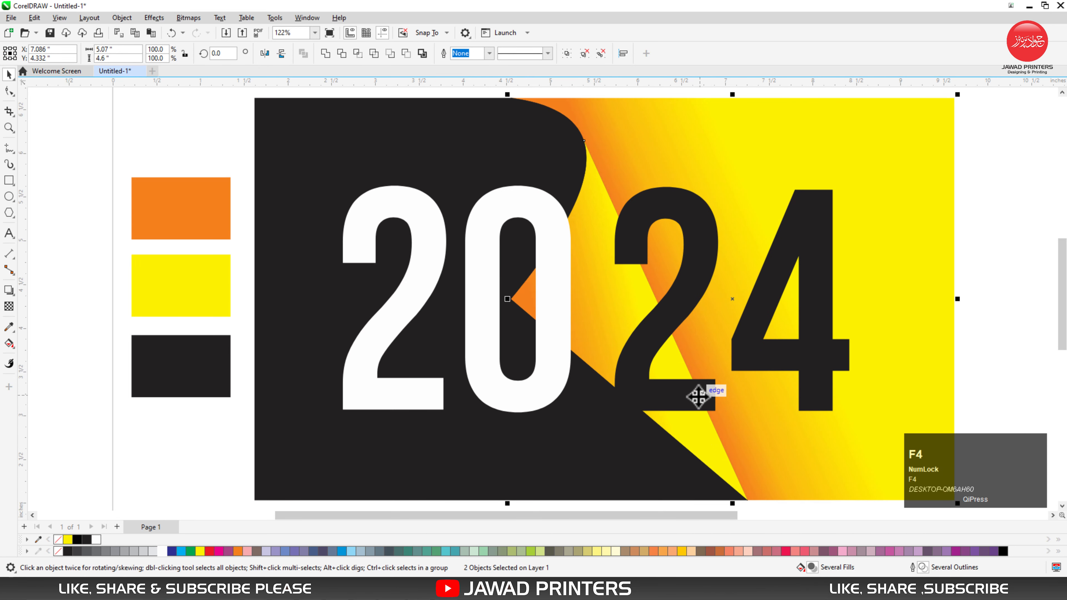
# Step: Move the white 20 group slightly left and the black 24 group slightly right
pyautogui.click(251, 224)
pyautogui.click(427, 264)
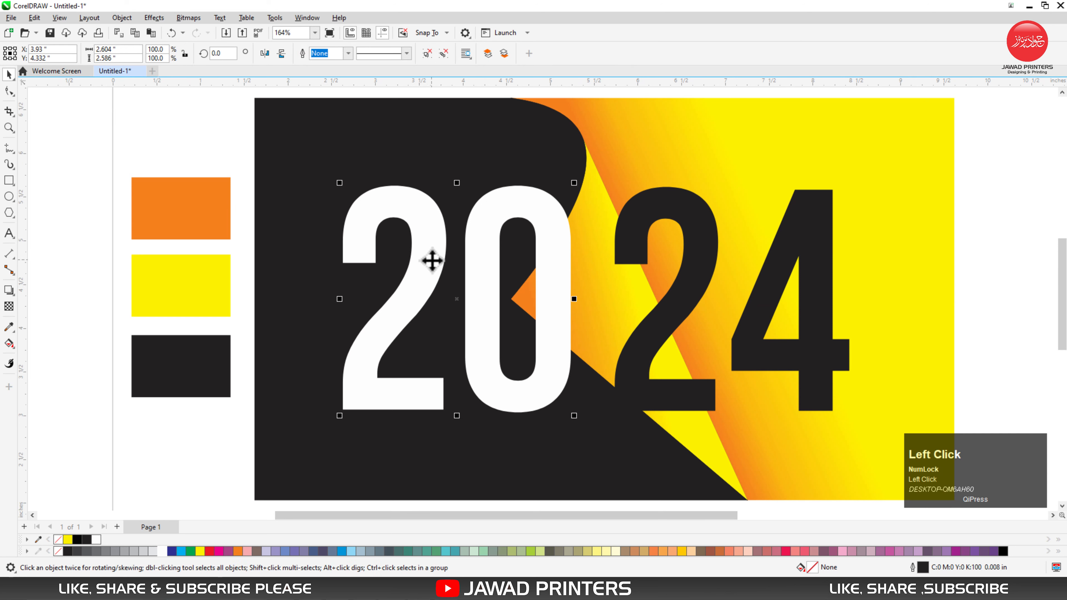
pyautogui.moveTo(432, 259); pyautogui.dragTo(421, 258)
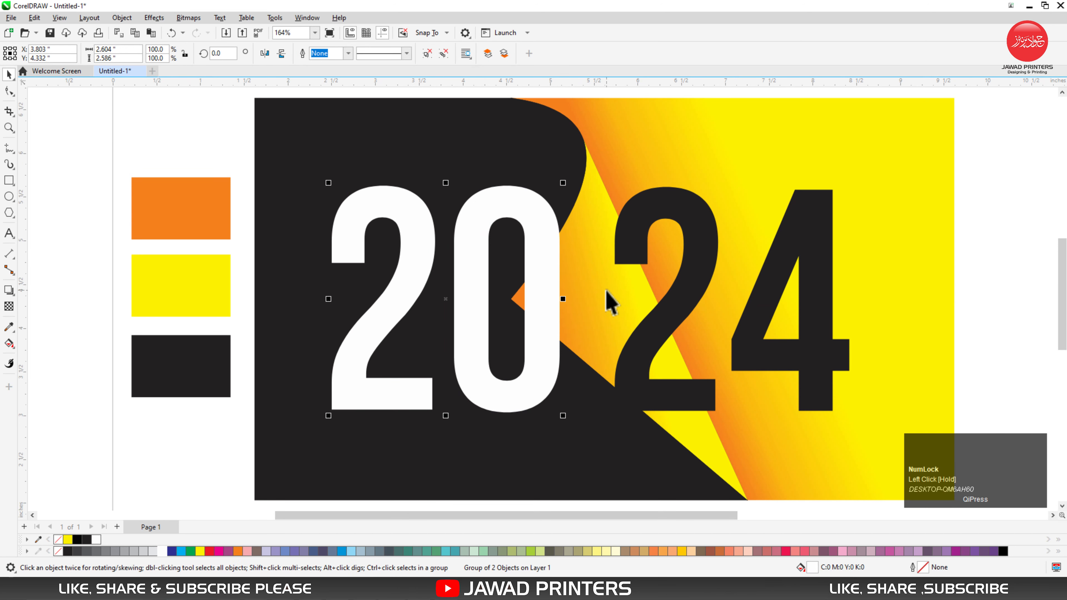
pyautogui.click(686, 271)
pyautogui.moveTo(748, 317); pyautogui.dragTo(752, 316)
# Step: Bring the folded gradient flap in the middle of the card in front of all the digits
pyautogui.click(589, 297)
pyautogui.hotkey('shift', 'pageup')
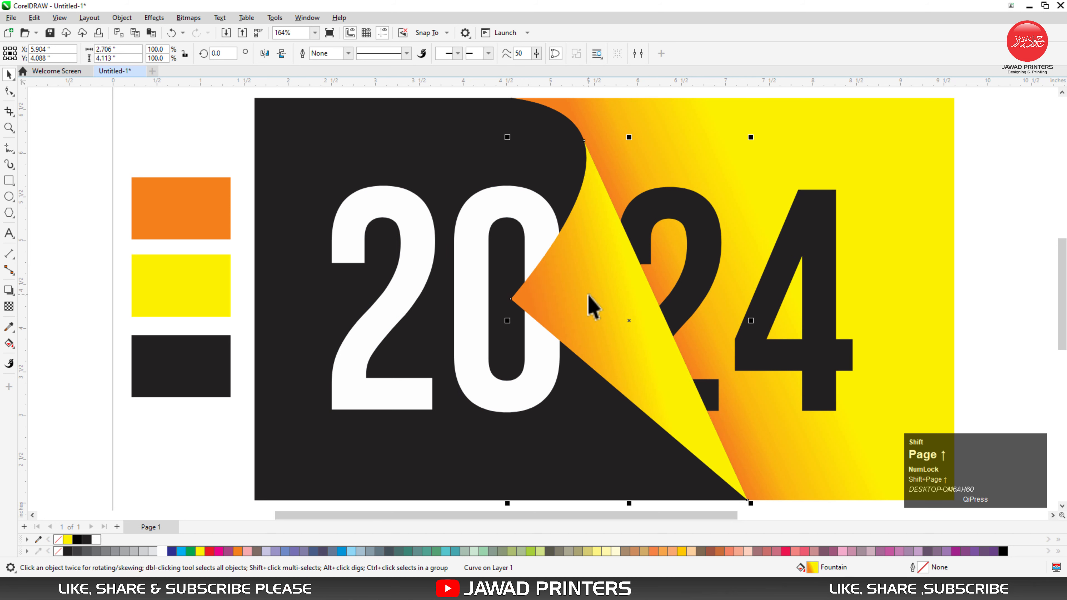
pyautogui.click(1000, 233)
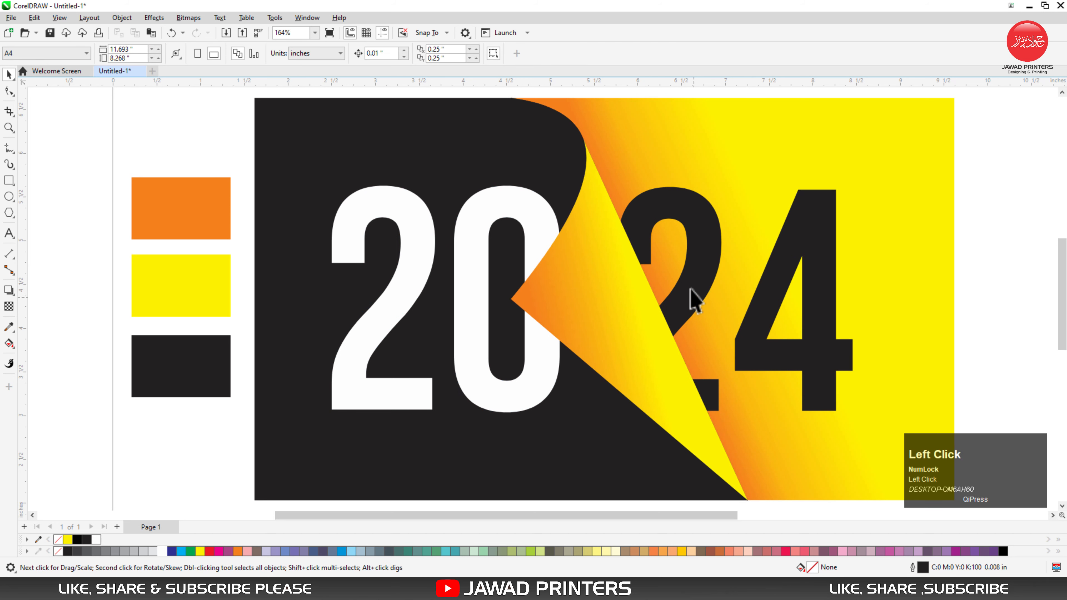
# Step: Nudge the black 24 group slightly further right, away from the folded flap
pyautogui.click(694, 273)
pyautogui.press('Right')
pyautogui.press('Right')
pyautogui.press('Right')
pyautogui.press('Right')
pyautogui.press('Right')
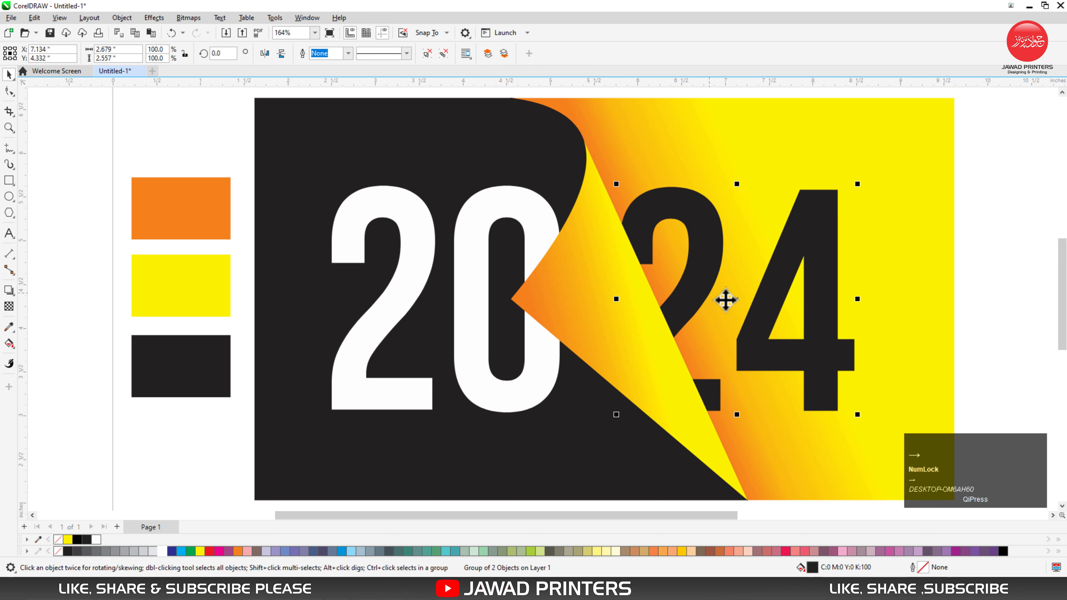
pyautogui.click(977, 279)
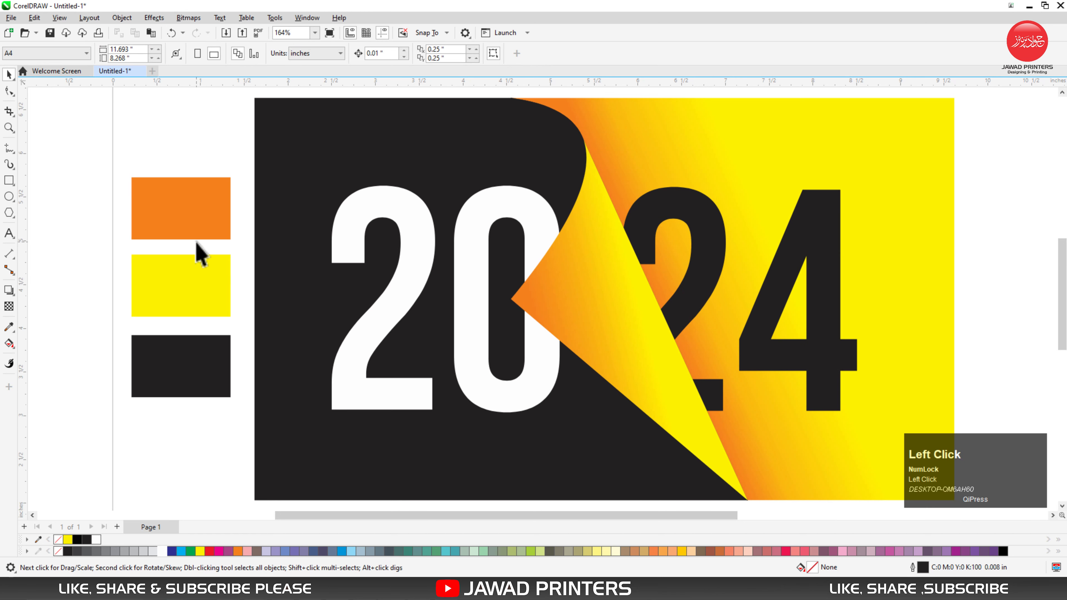
# Step: Delete the orange, yellow and black colour swatches beside the card
pyautogui.press('F3')
pyautogui.moveTo(175, 212); pyautogui.dragTo(269, 348)
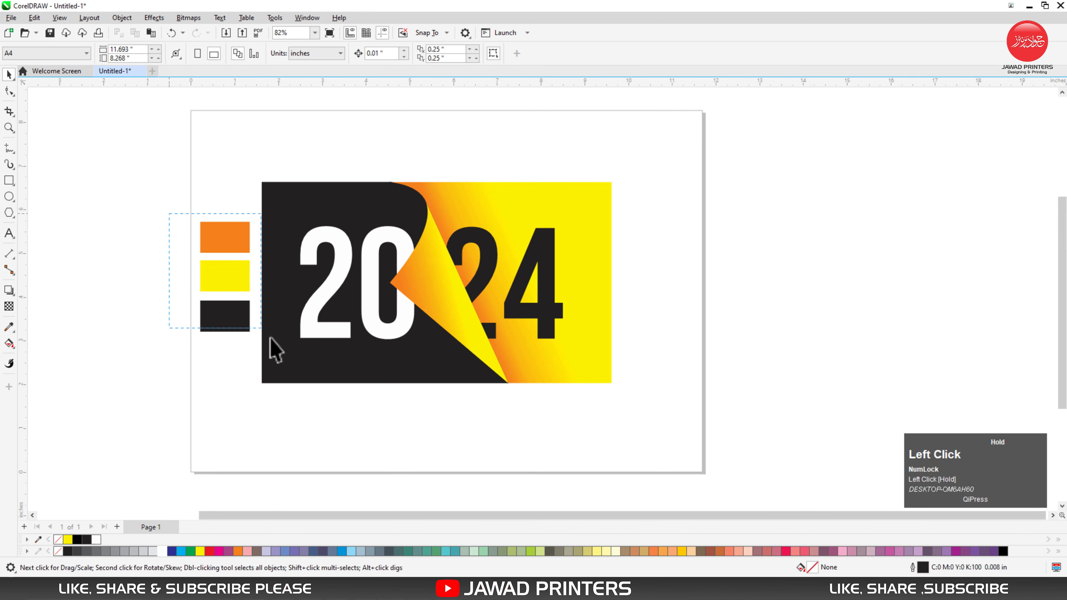
pyautogui.rightClick(226, 243)
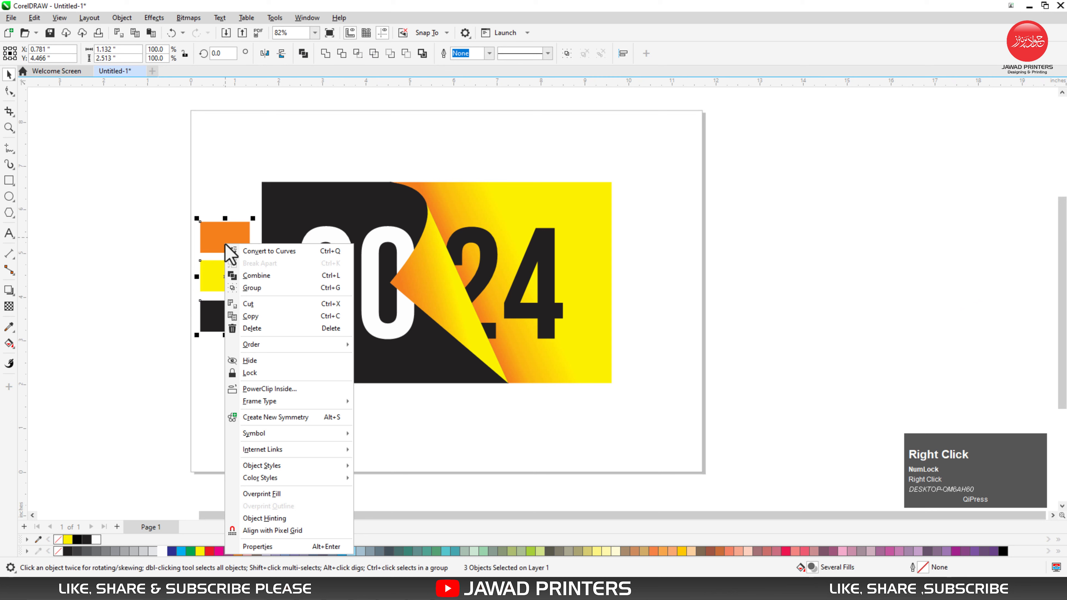
pyautogui.click(252, 329)
# Step: Add the artistic text HAPPY NEW YEAR on the page just above the card
pyautogui.click(11, 230)
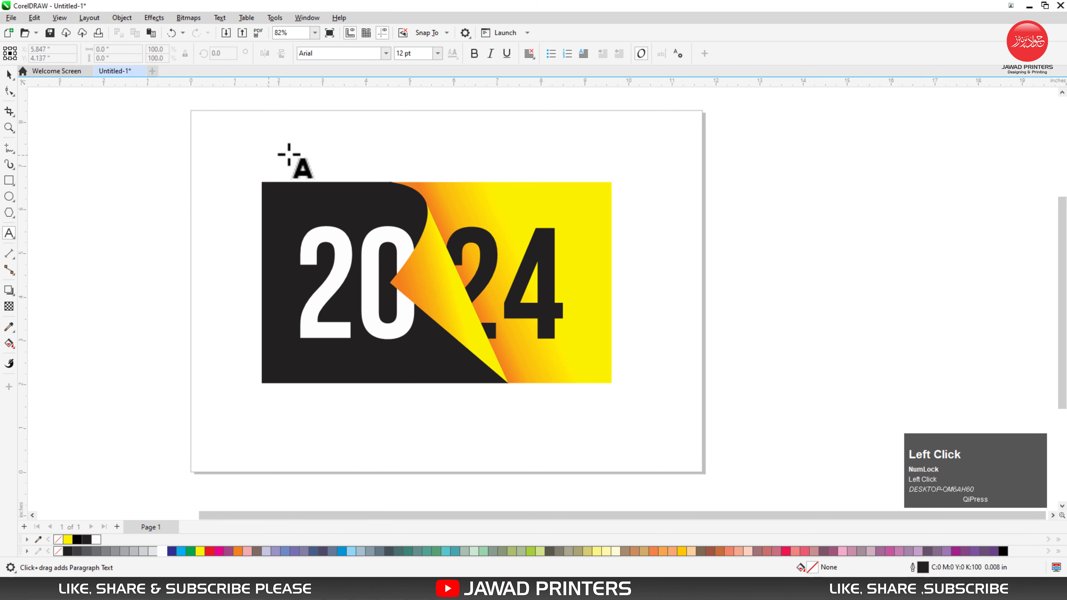
pyautogui.click(336, 164)
pyautogui.press('F2')
pyautogui.moveTo(221, 118); pyautogui.dragTo(652, 386)
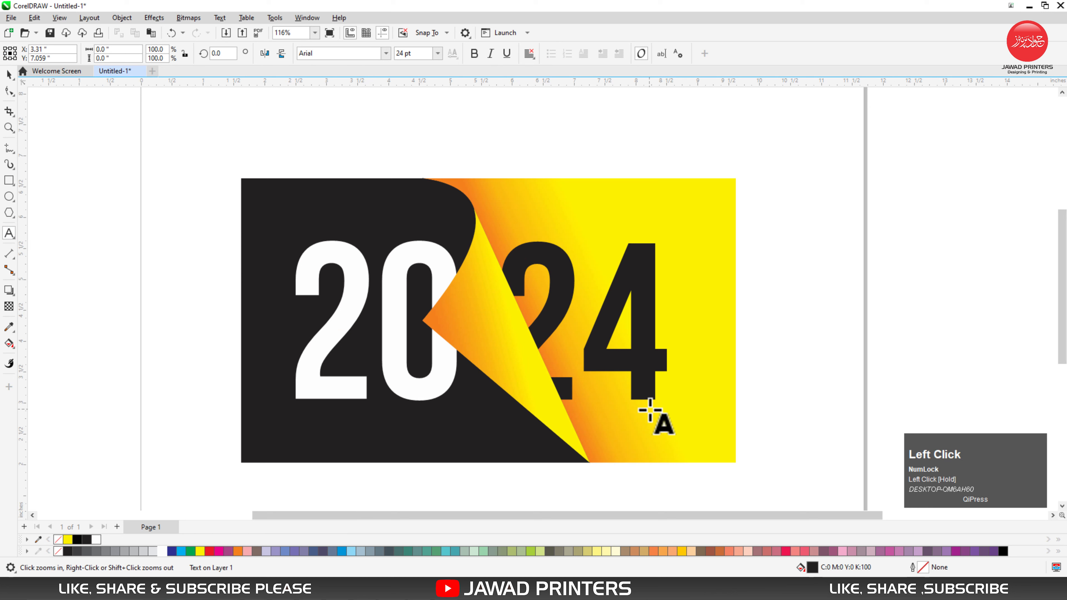
pyautogui.write('h')
pyautogui.press('BackSpace')
pyautogui.press('capslock')
pyautogui.write('HAPPY')
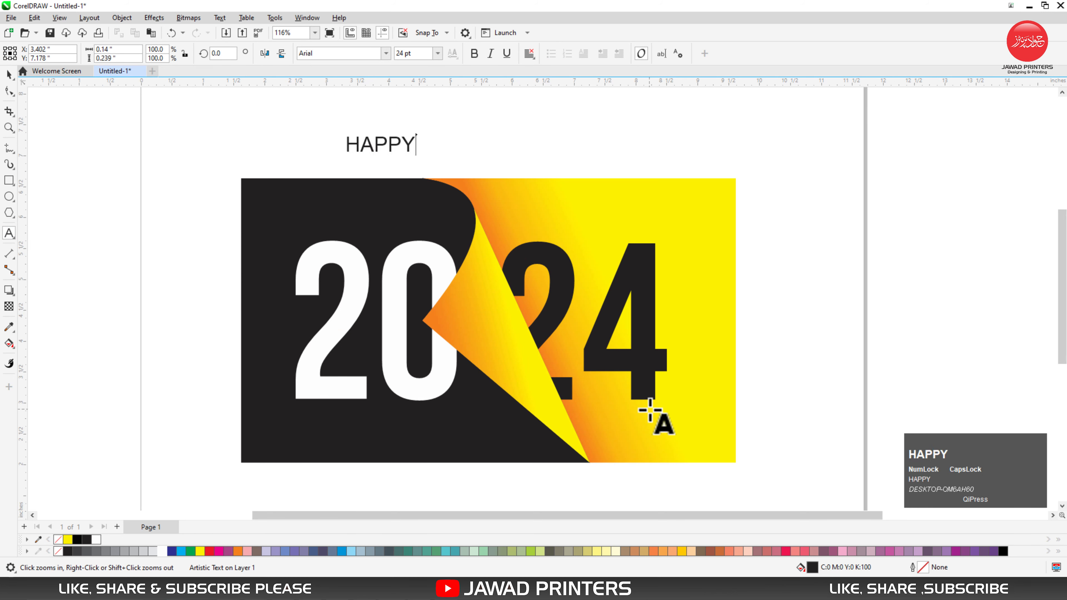
pyautogui.write(' B')
pyautogui.press('BackSpace')
pyautogui.write('N')
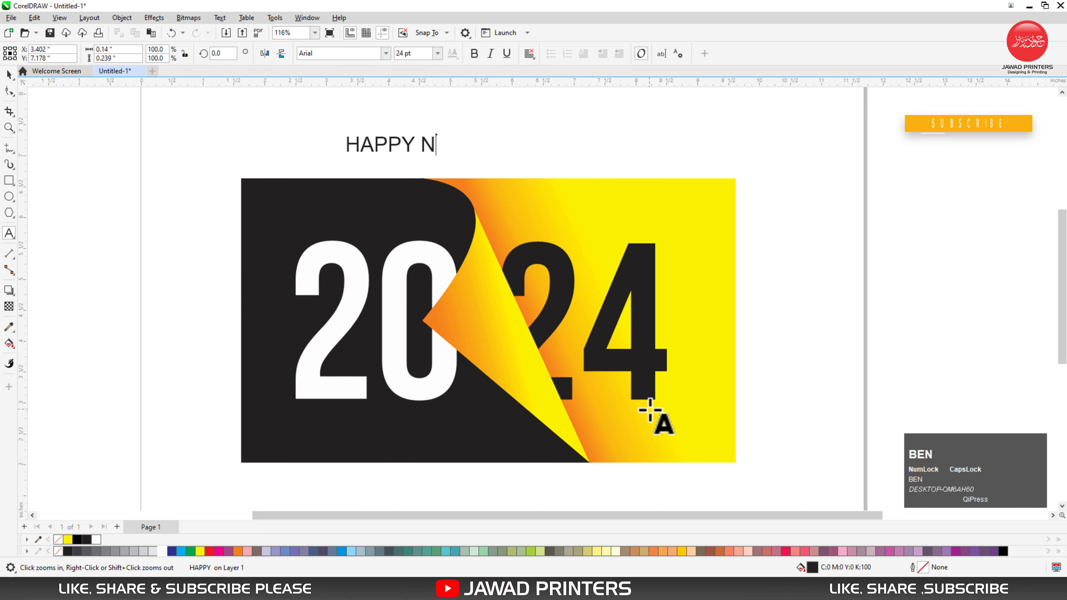
pyautogui.write('EW YEAT')
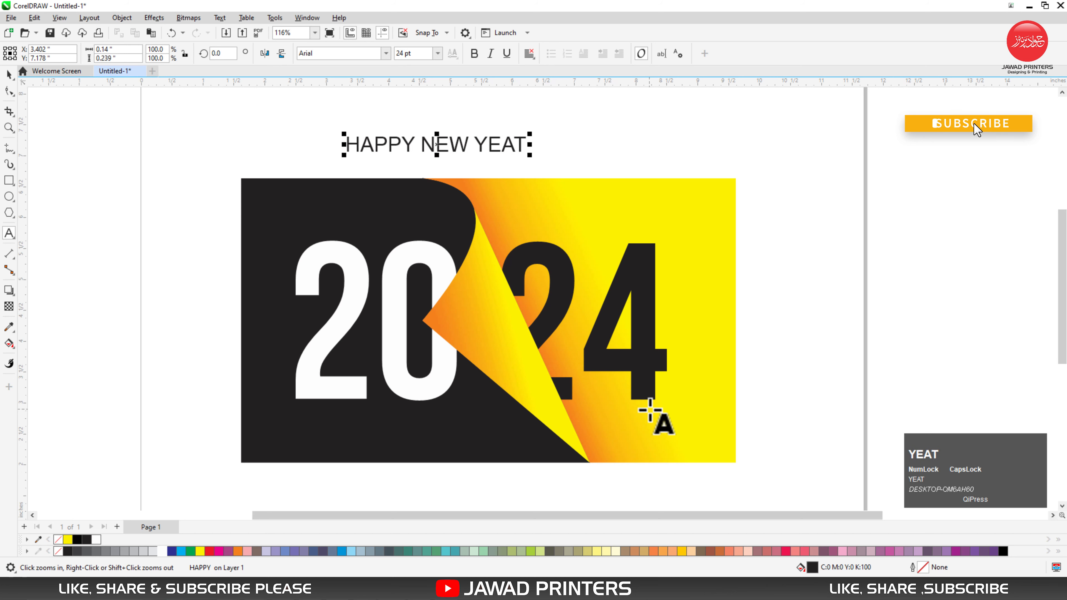
pyautogui.press('BackSpace')
pyautogui.write('R')
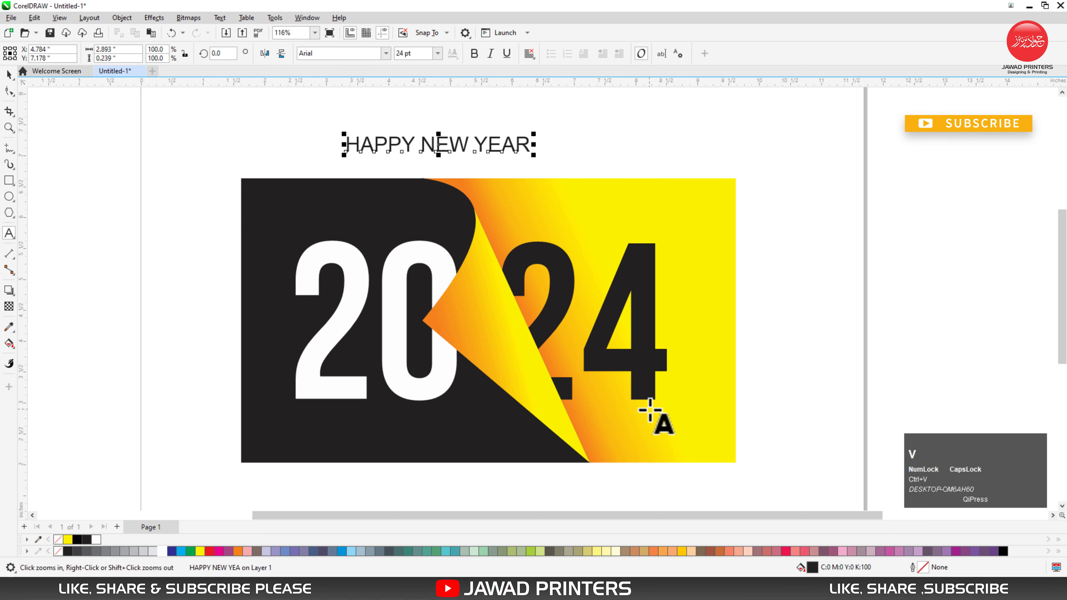
pyautogui.hotkey('ctrl', 'v')
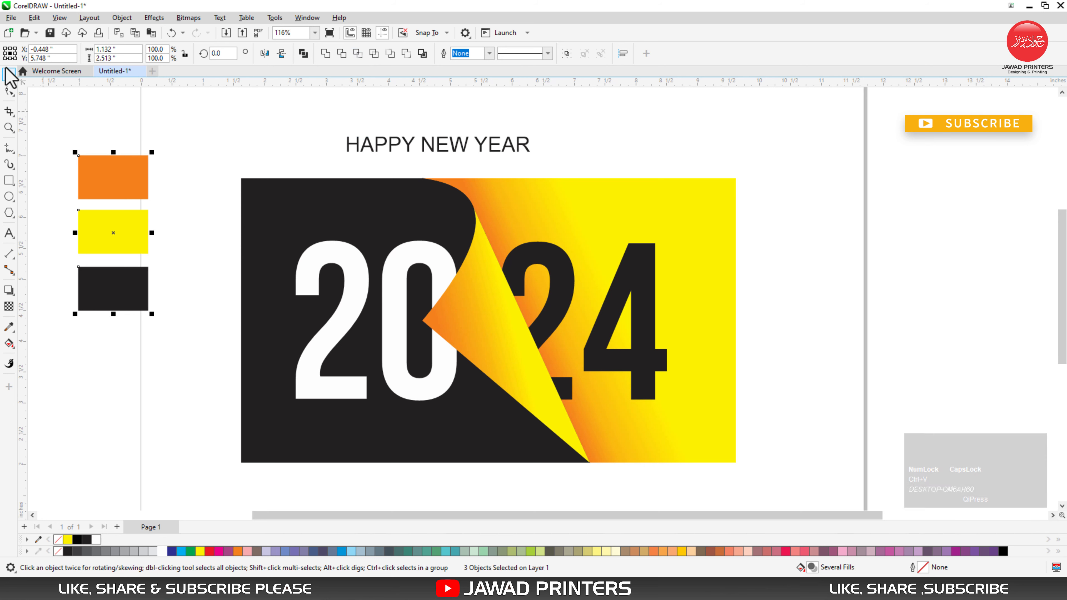
# Step: Set the HAPPY NEW YEAR text's font to Bebas Neue Bold and delete the pasted colour swatches
pyautogui.click(254, 126)
pyautogui.moveTo(319, 124); pyautogui.dragTo(580, 200)
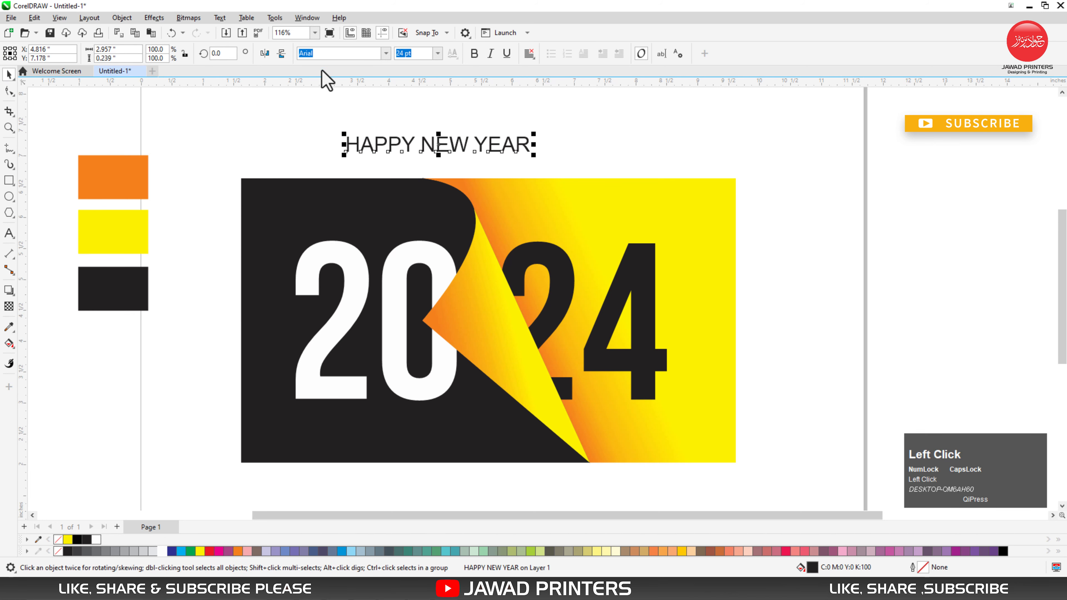
pyautogui.click(386, 53)
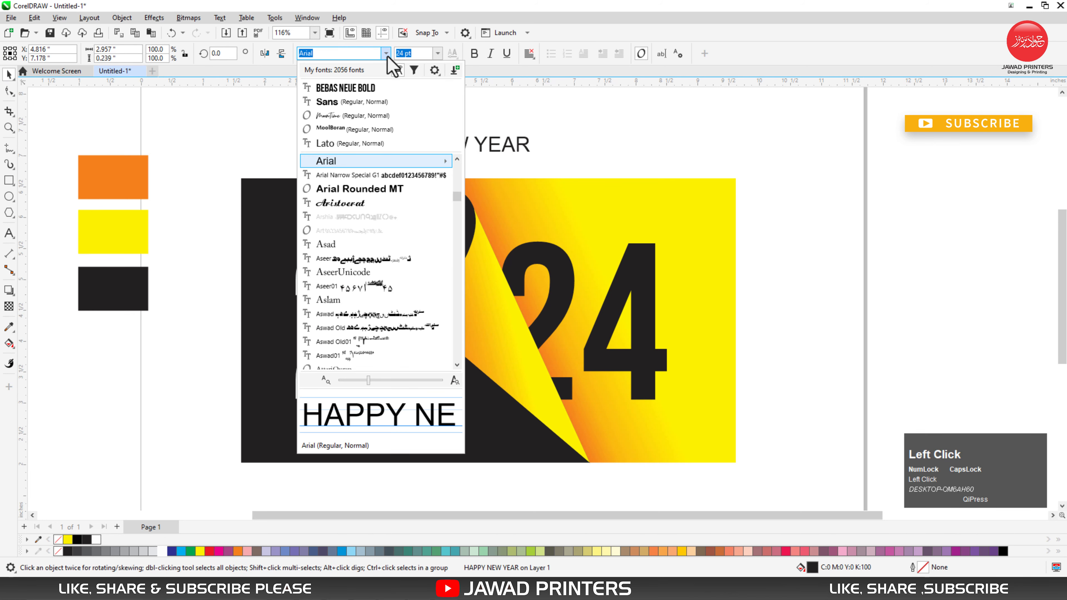
pyautogui.click(336, 89)
pyautogui.moveTo(70, 145); pyautogui.dragTo(206, 323)
pyautogui.press('Delete')
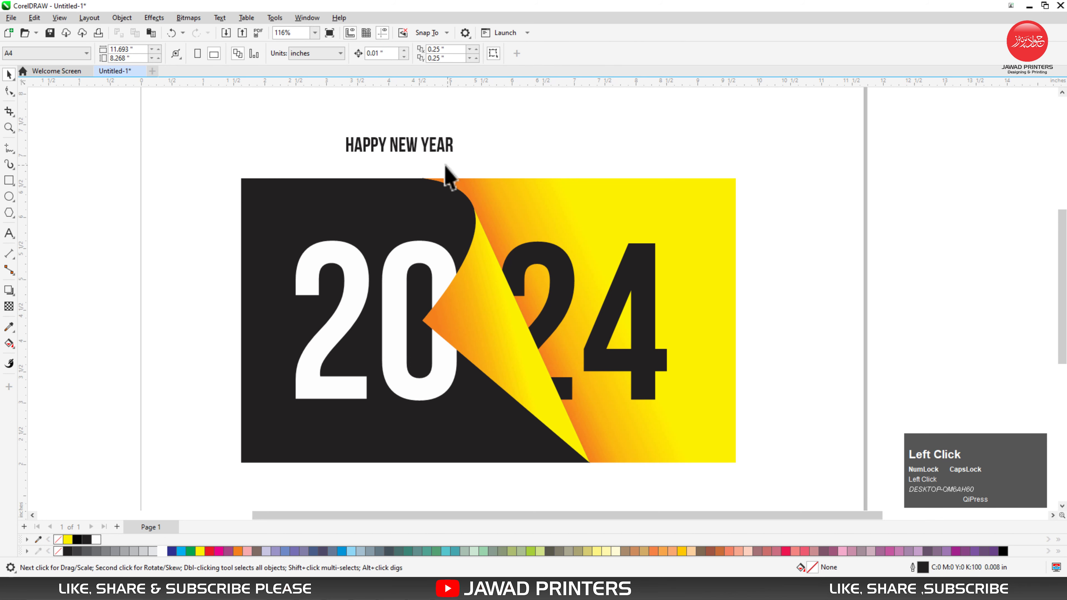
# Step: Enlarge the HAPPY NEW YEAR text to about 38.7 pt and move it onto the card above the digits
pyautogui.click(448, 152)
pyautogui.moveTo(464, 167); pyautogui.dragTo(518, 186)
pyautogui.moveTo(474, 152); pyautogui.dragTo(506, 203)
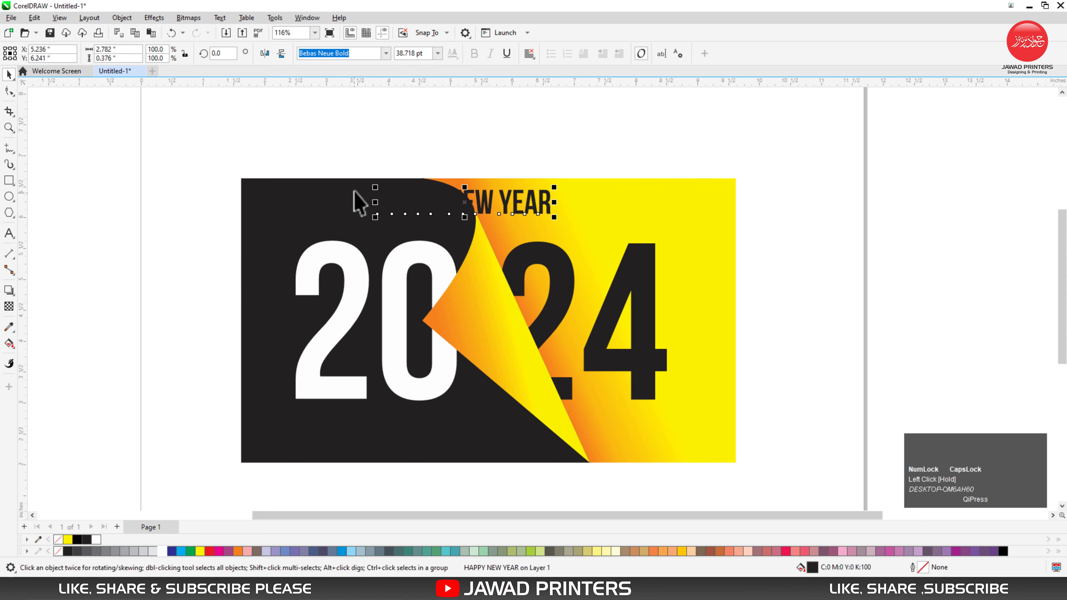
# Step: Centre the HAPPY NEW YEAR text horizontally on the card's orange-yellow gradient region
pyautogui.press('F2')
pyautogui.moveTo(355, 177); pyautogui.dragTo(592, 256)
pyautogui.keyDown('shift'); pyautogui.click(990, 306); pyautogui.keyUp('shift')
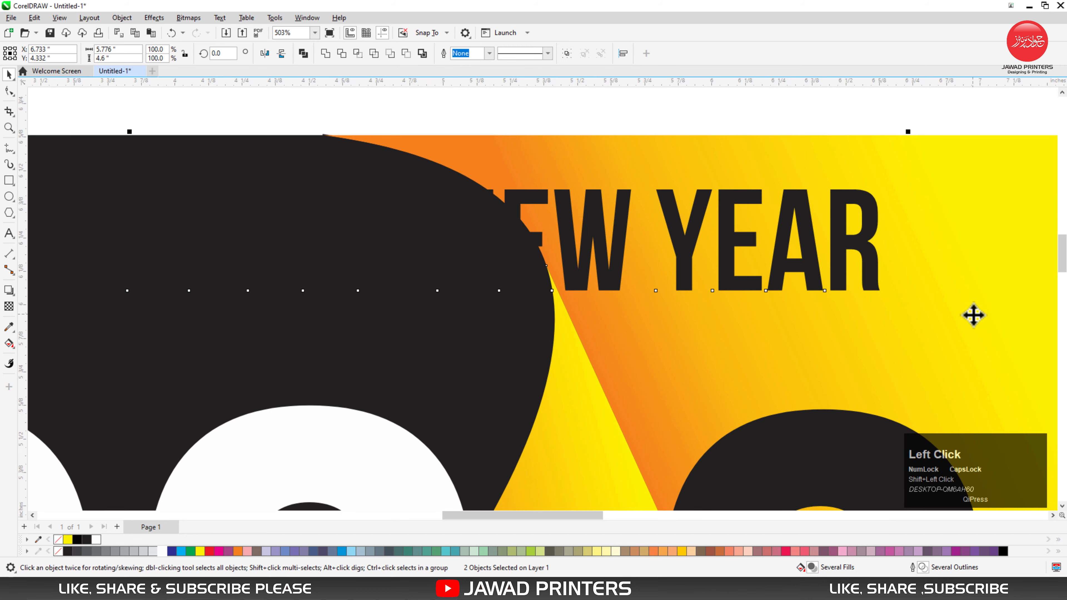
pyautogui.press('c')
pyautogui.click(508, 124)
pyautogui.press('F3')
pyautogui.press('F4')
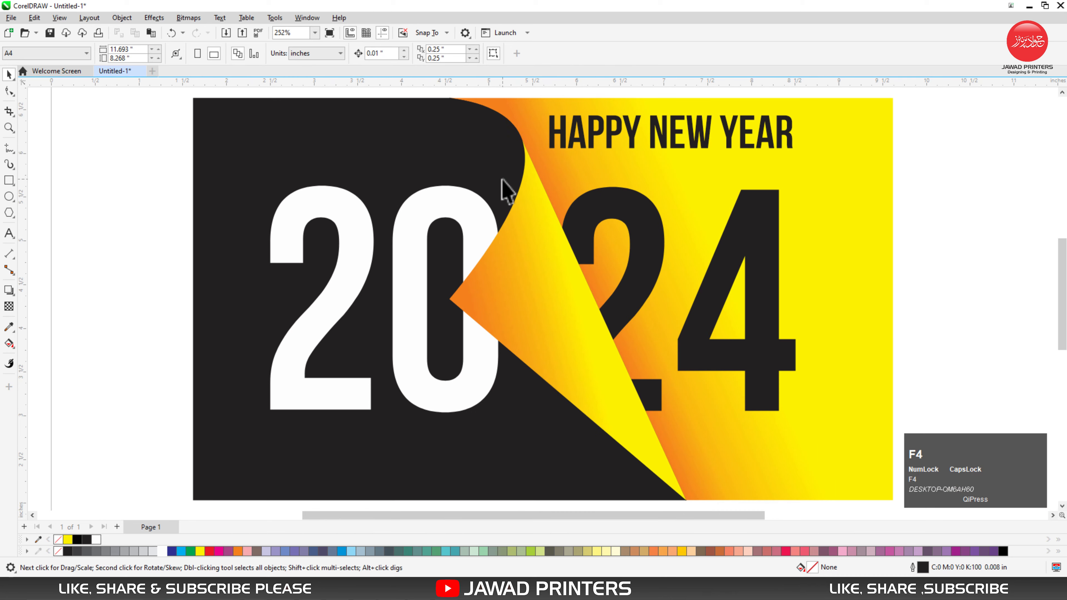
# Step: Move the HAPPY NEW YEAR text across the fold, break it into words and fill HAPPY with white
pyautogui.click(582, 147)
pyautogui.moveTo(584, 147); pyautogui.dragTo(425, 126)
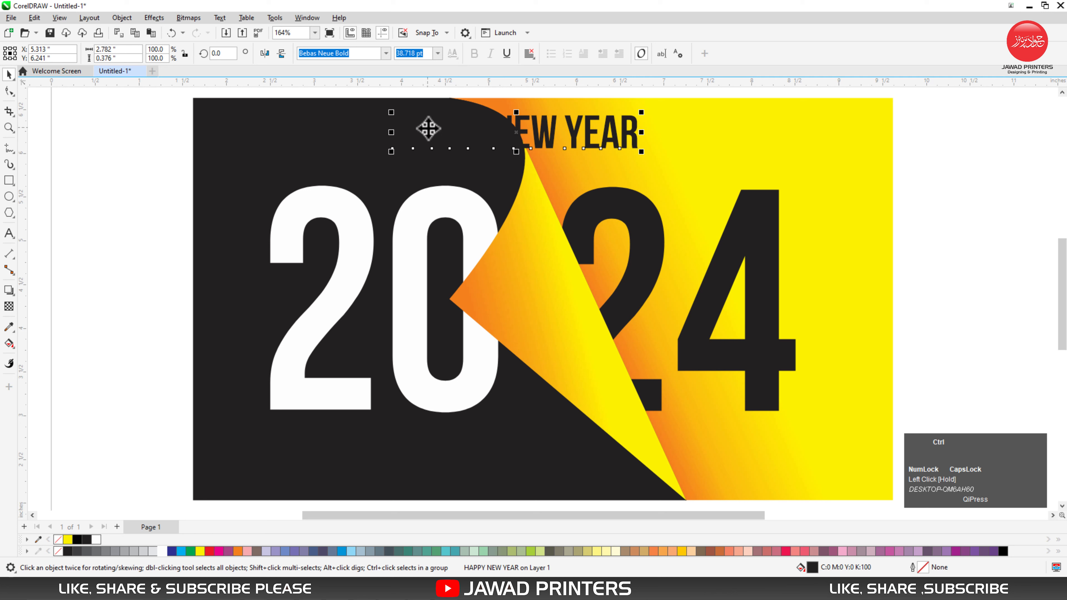
pyautogui.hotkey('ctrl', 'k')
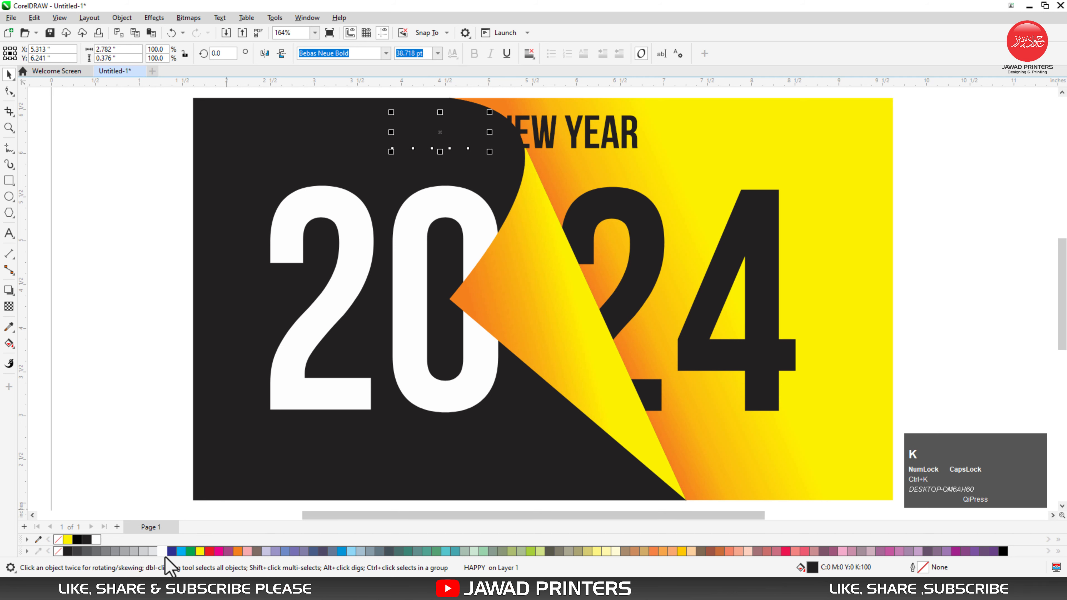
pyautogui.click(164, 552)
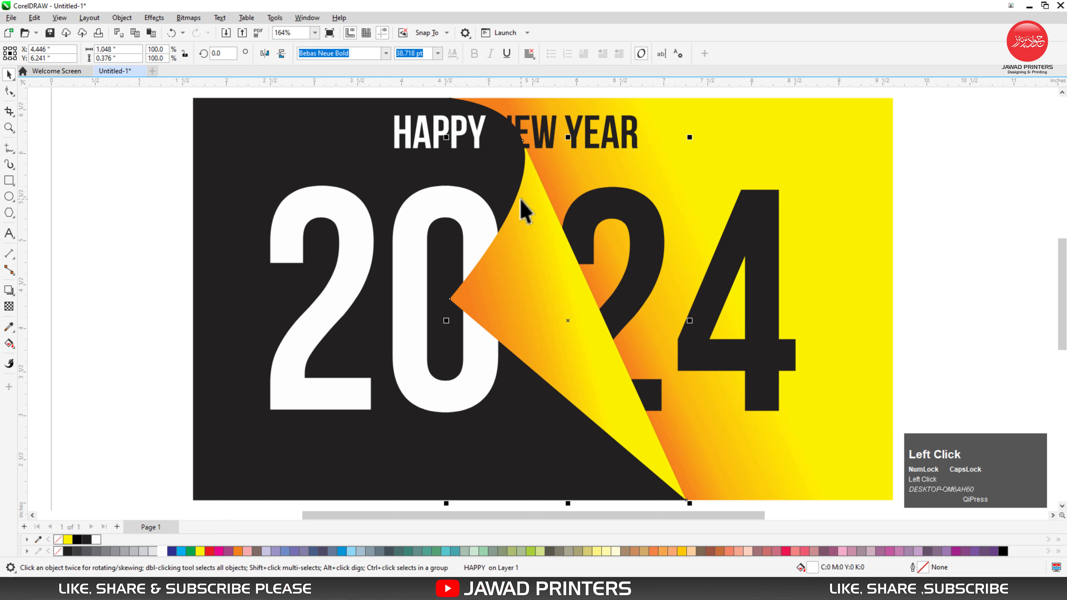
pyautogui.click(524, 210)
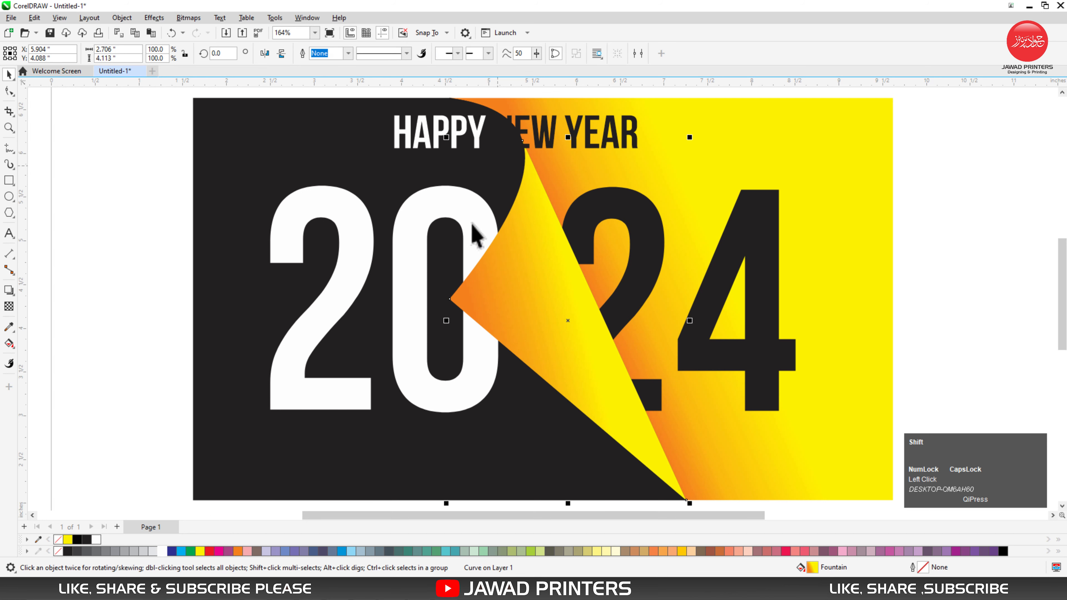
pyautogui.scroll(-2, 428, 262)
pyautogui.moveTo(202, 101); pyautogui.dragTo(505, 460)
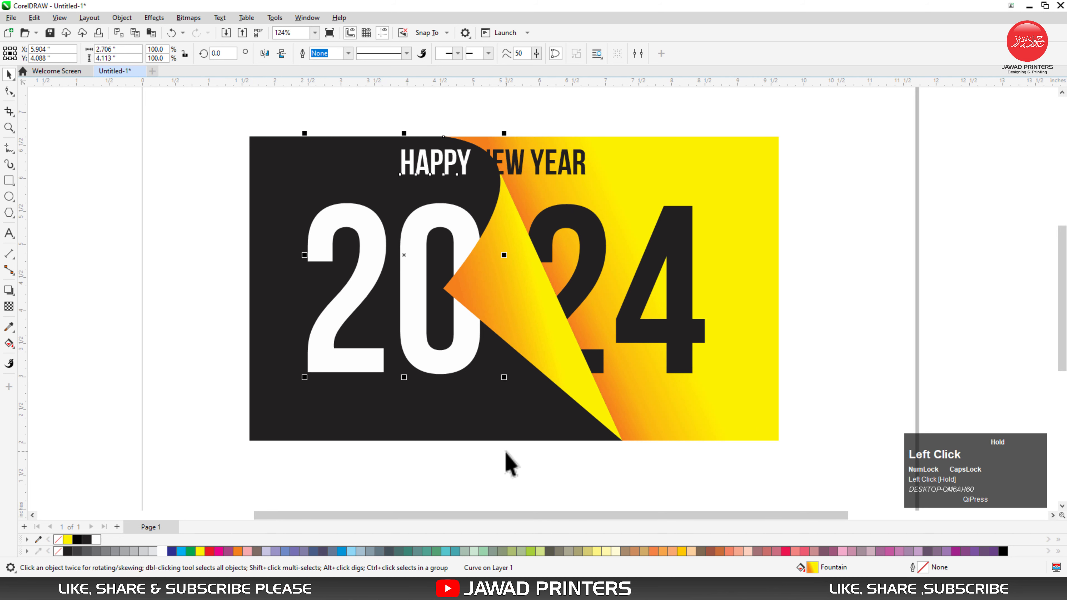
pyautogui.keyDown('shift'); pyautogui.click(536, 417); pyautogui.keyUp('shift')
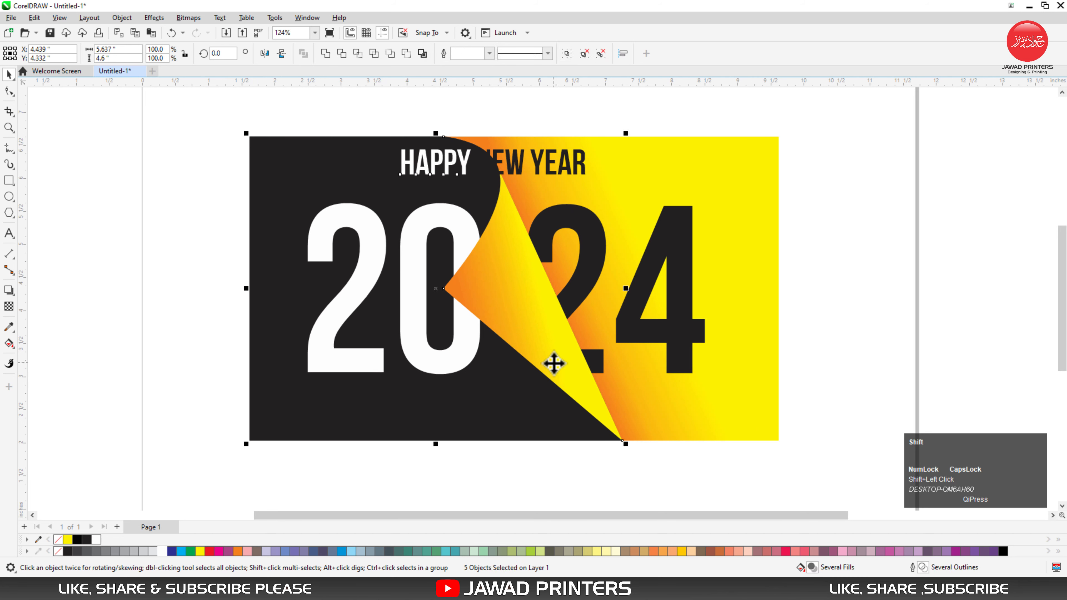
pyautogui.click(462, 200)
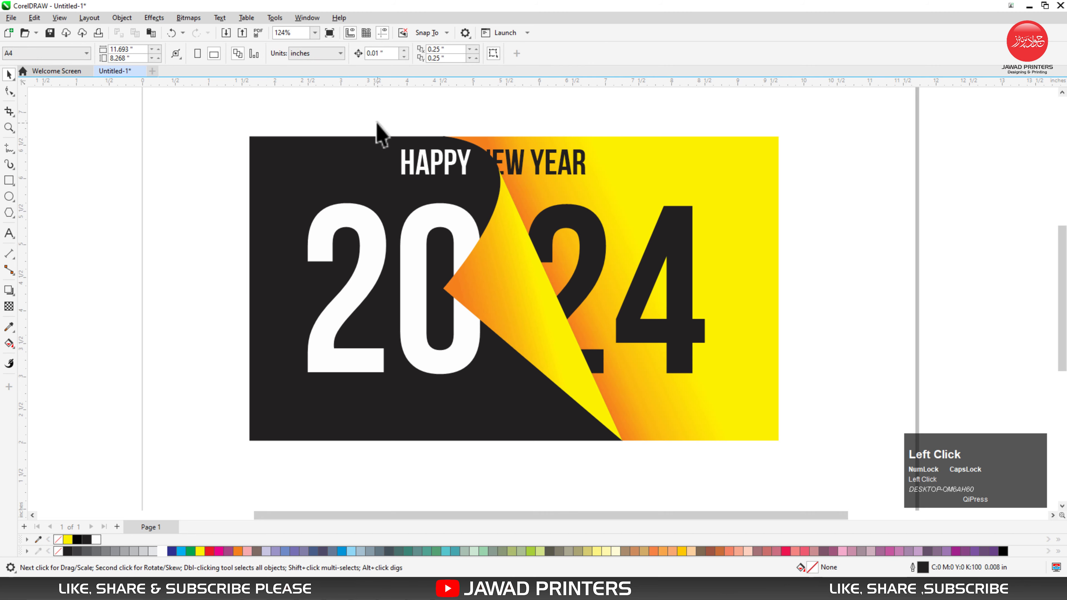
# Step: Enlarge the three words HAPPY, NEW and YEAR together to about 39.9 pt
pyautogui.moveTo(372, 121); pyautogui.dragTo(674, 231)
pyautogui.press('F2')
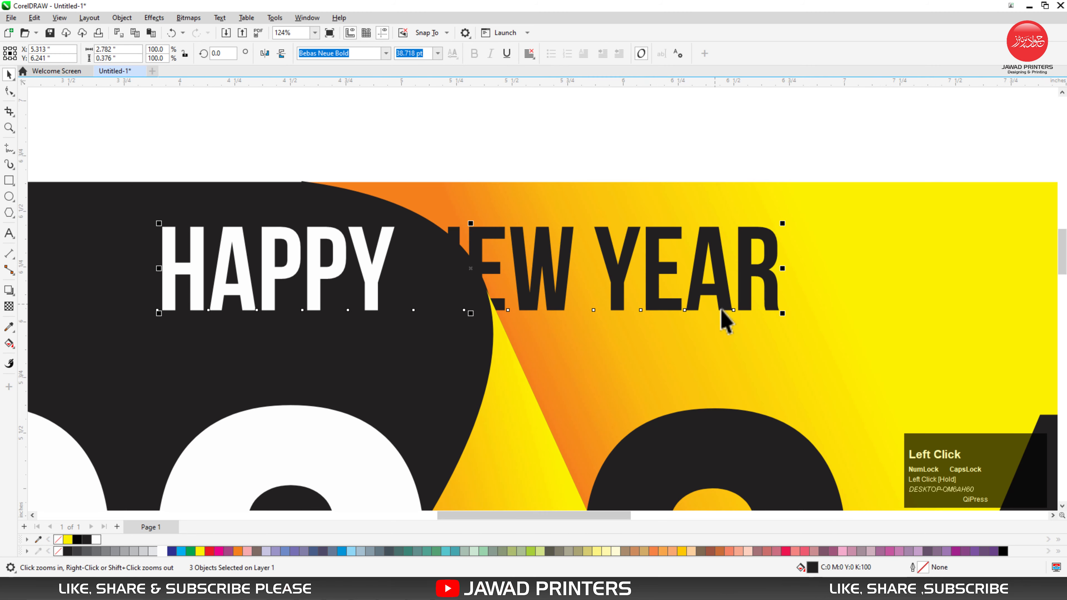
pyautogui.moveTo(790, 316); pyautogui.dragTo(782, 334)
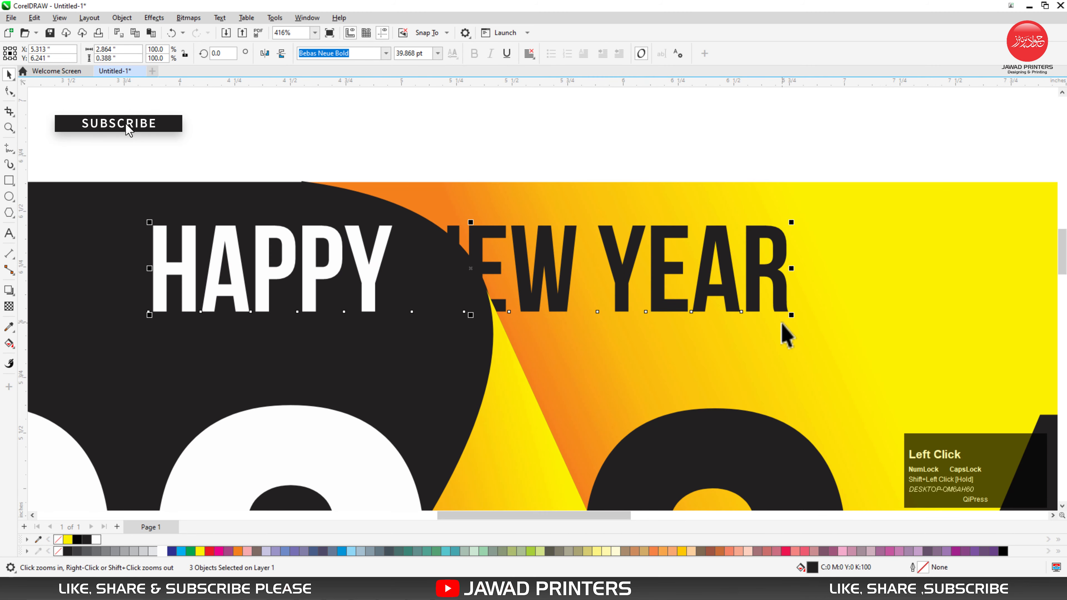
# Step: Group the words of HAPPY NEW YEAR and move the group slightly down
pyautogui.hotkey('ctrl', 'g')
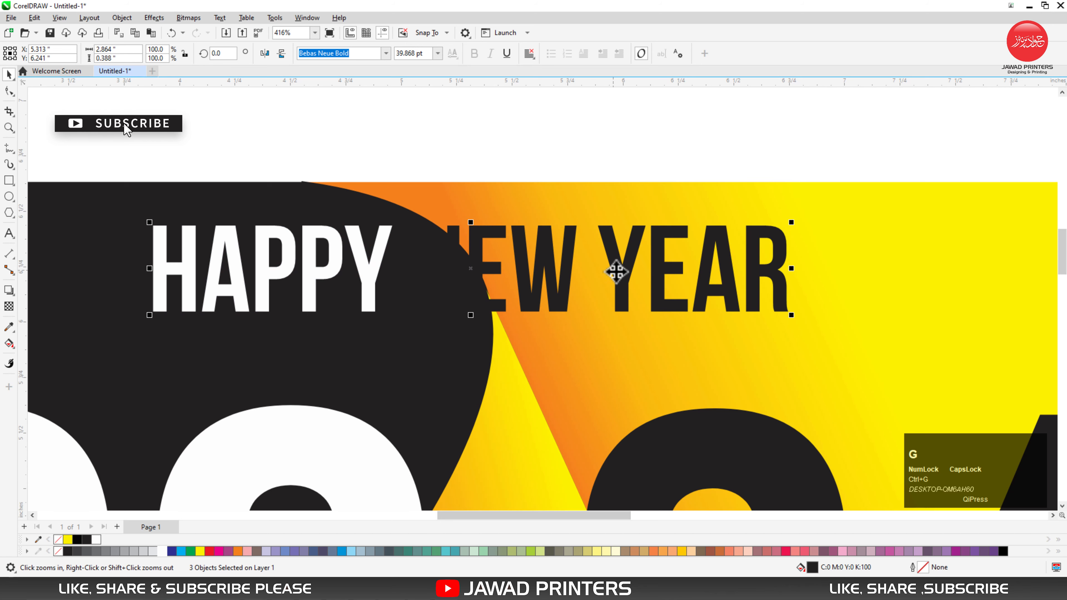
pyautogui.moveTo(615, 272); pyautogui.dragTo(618, 283)
pyautogui.press('F4')
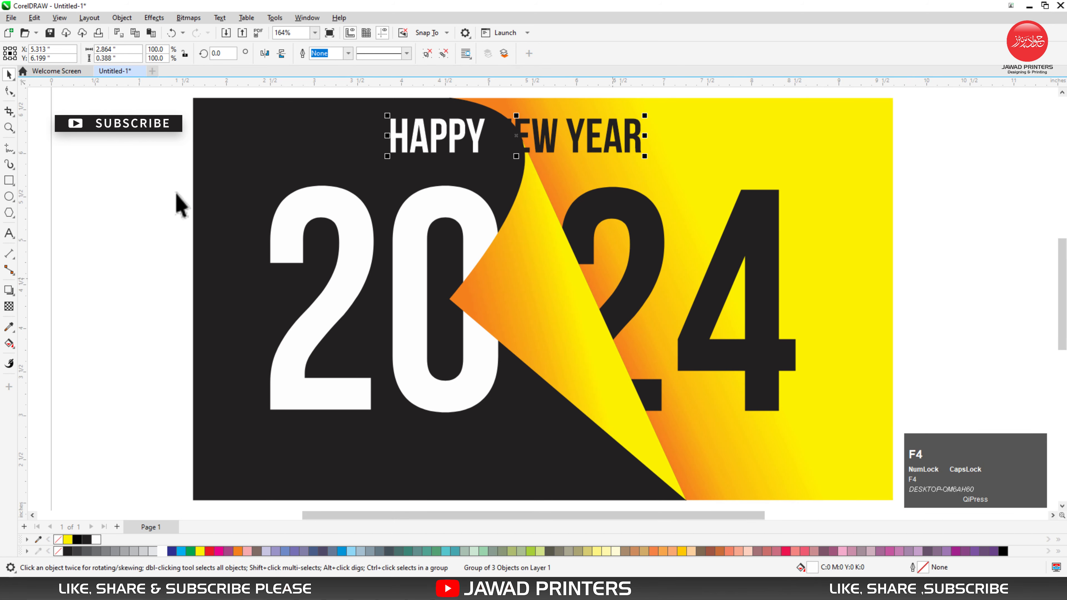
pyautogui.click(175, 219)
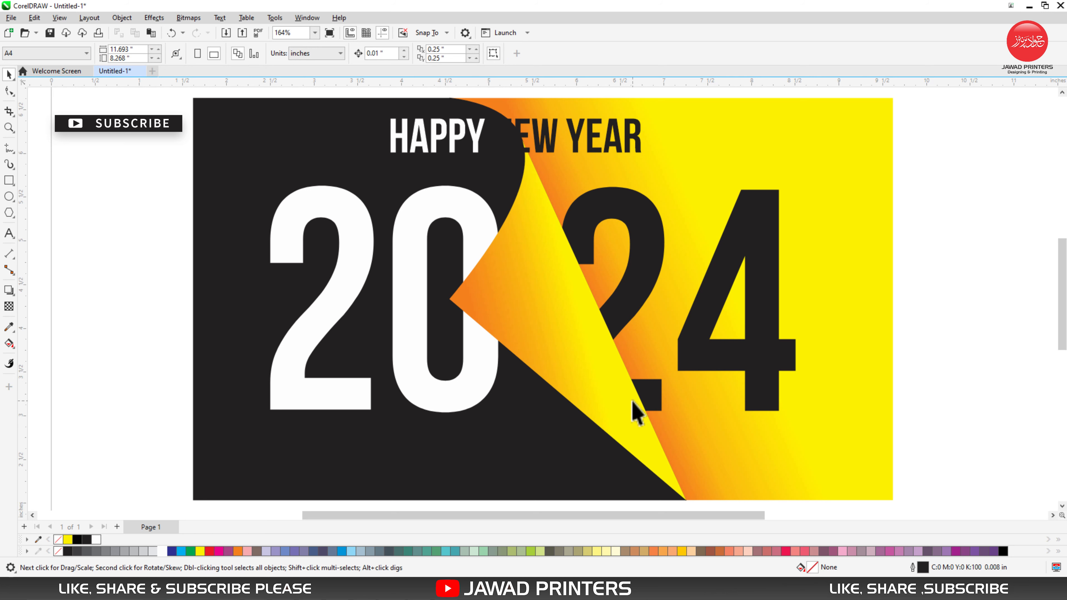
# Step: View the whole card design in full-screen preview
pyautogui.click(211, 152)
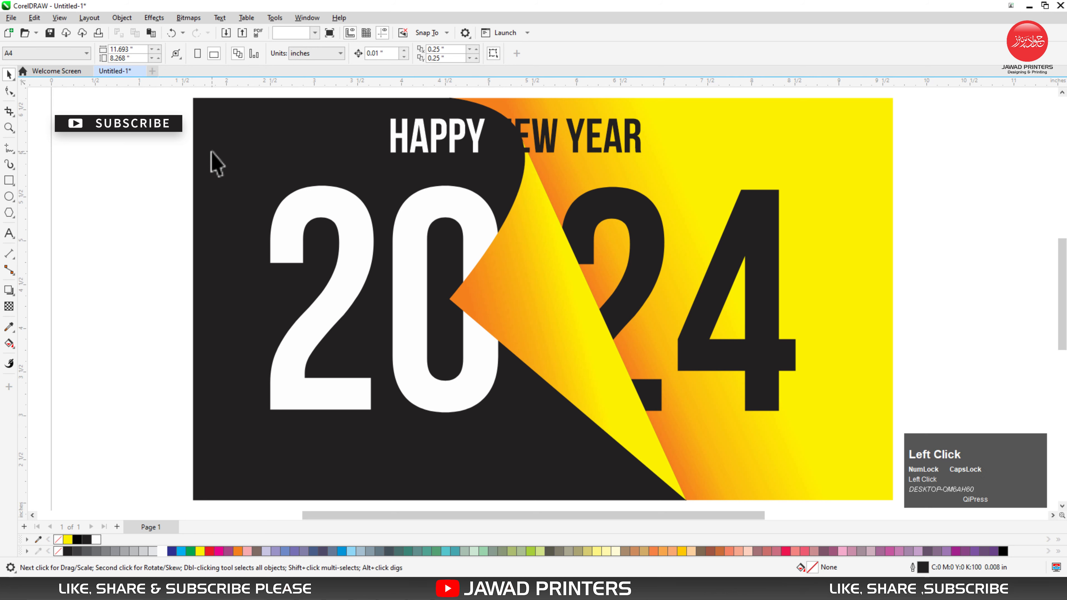
pyautogui.click(93, 152)
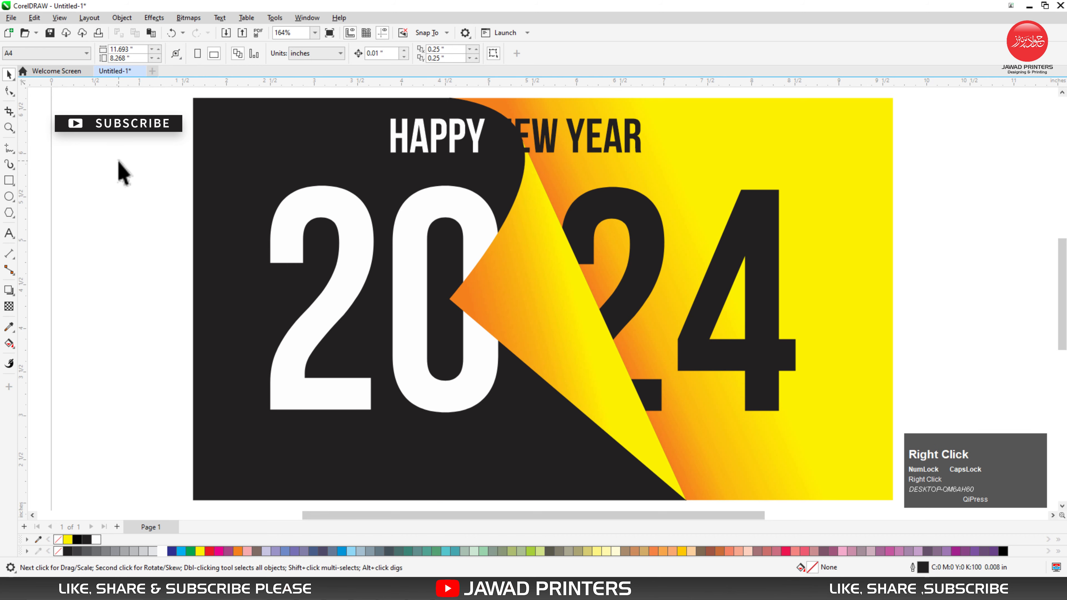
pyautogui.rightClick(120, 170)
pyautogui.click(156, 171)
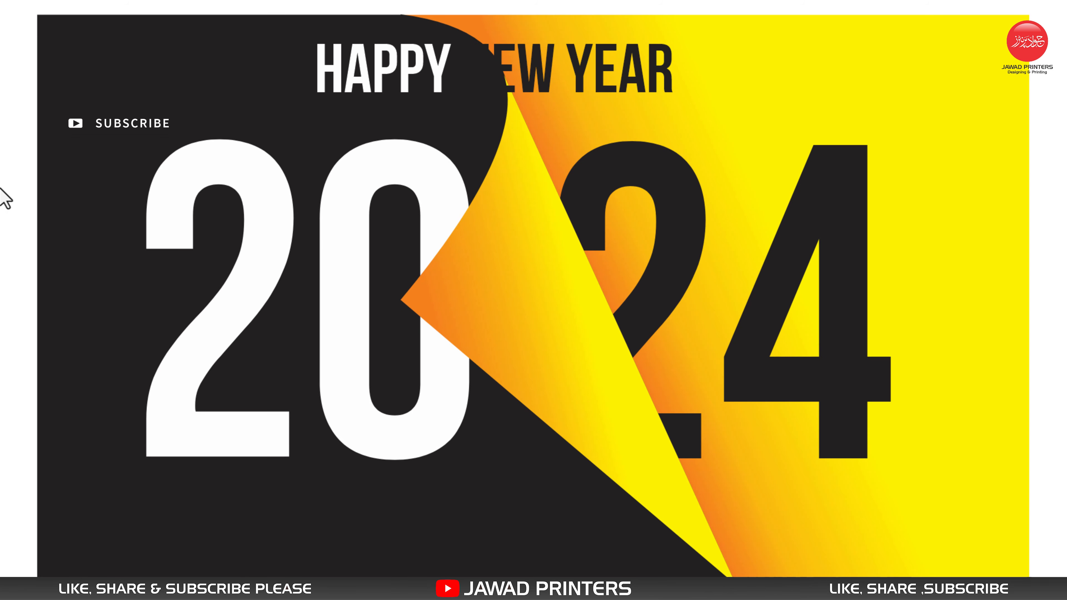